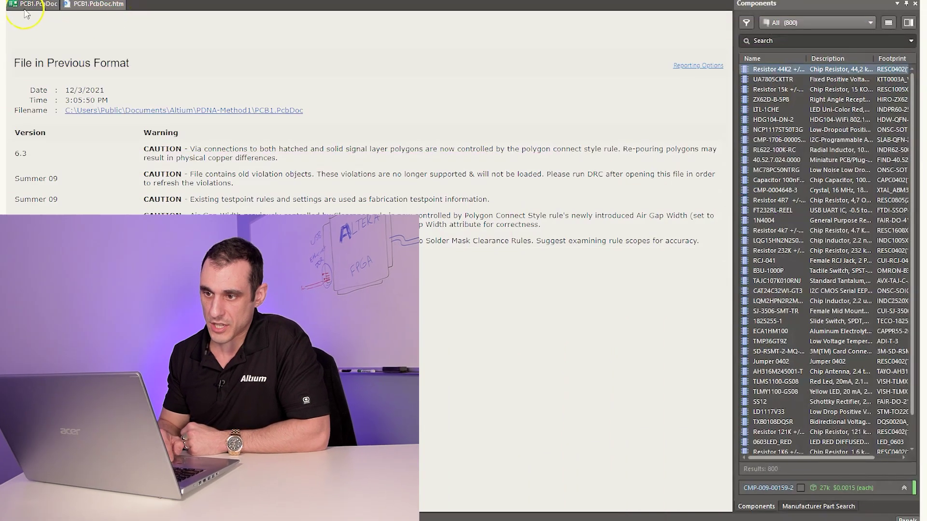
Switch to the PCB1.PcbDoc board layout and bring up its View Configuration layer settings.
click(24, 6)
key(l)
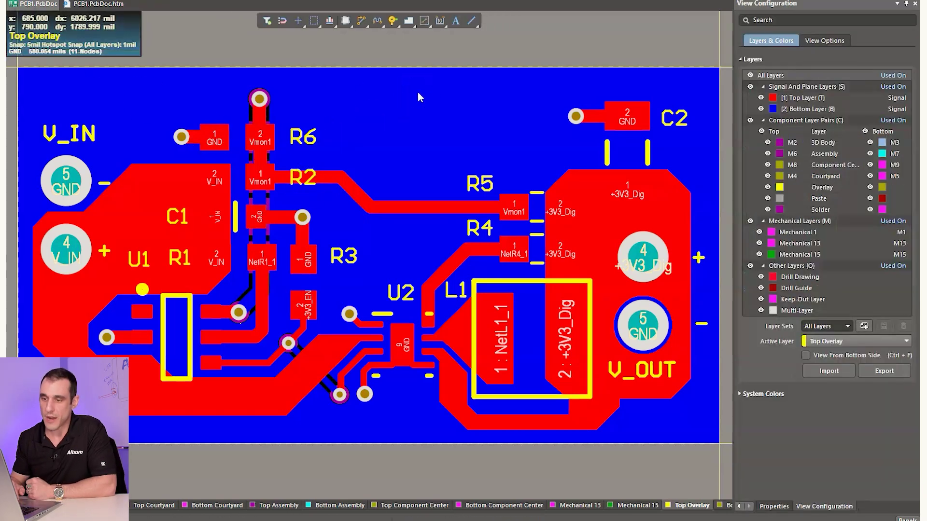
Create a new Draftsman document from the Assembly Drawing ANSI-B (v. 3) template.
click(19, 0)
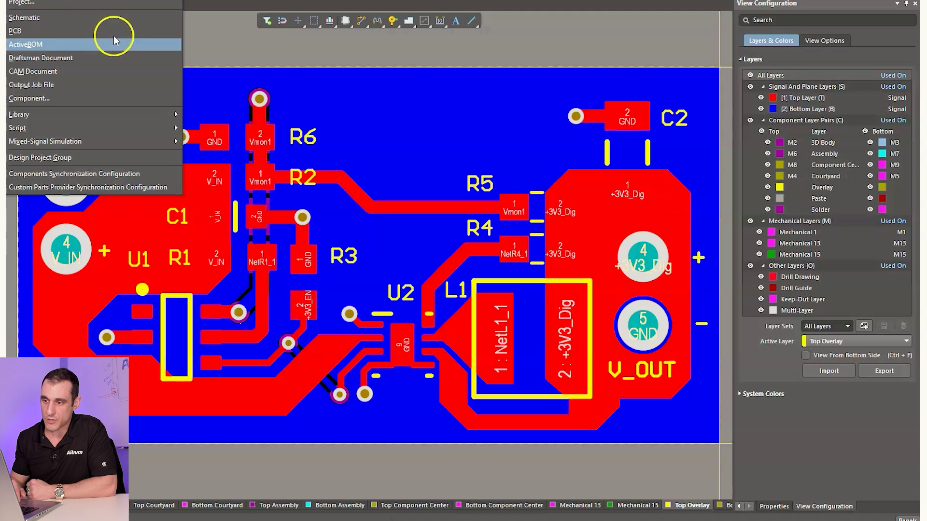
click(136, 57)
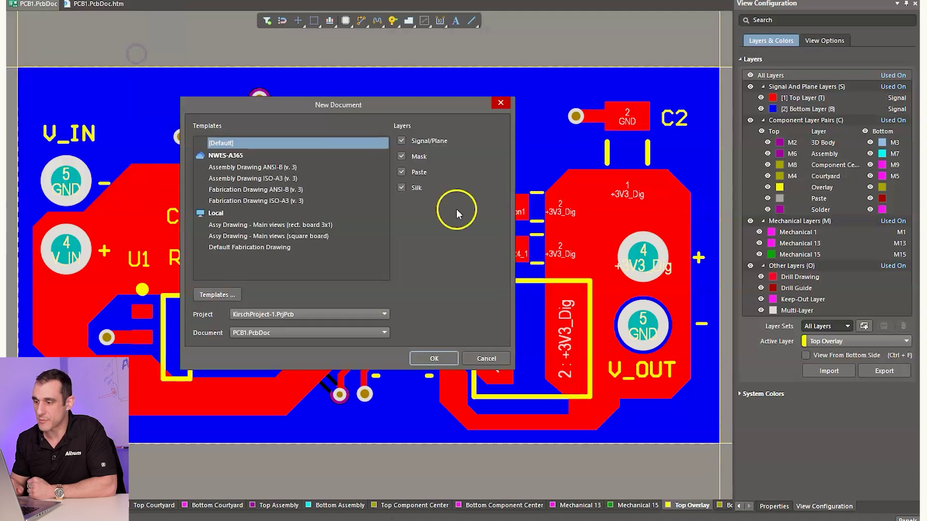
click(296, 167)
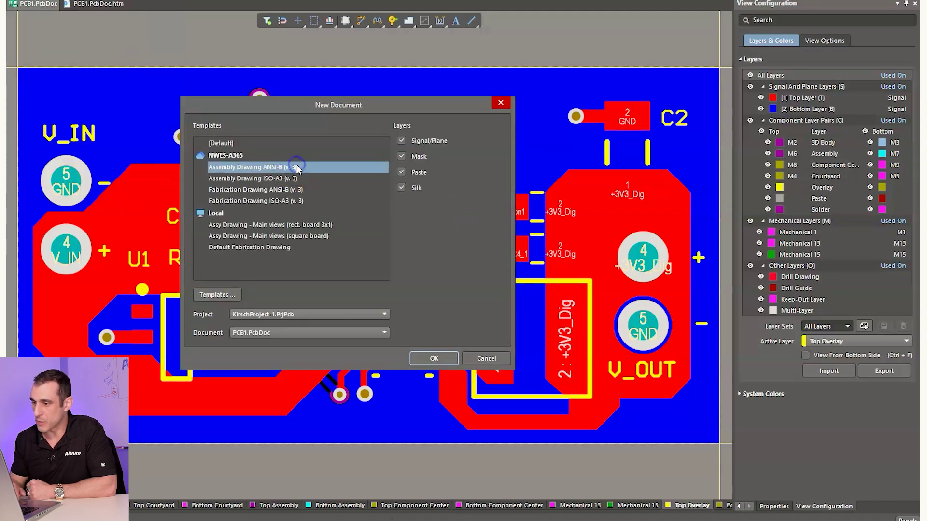
click(434, 359)
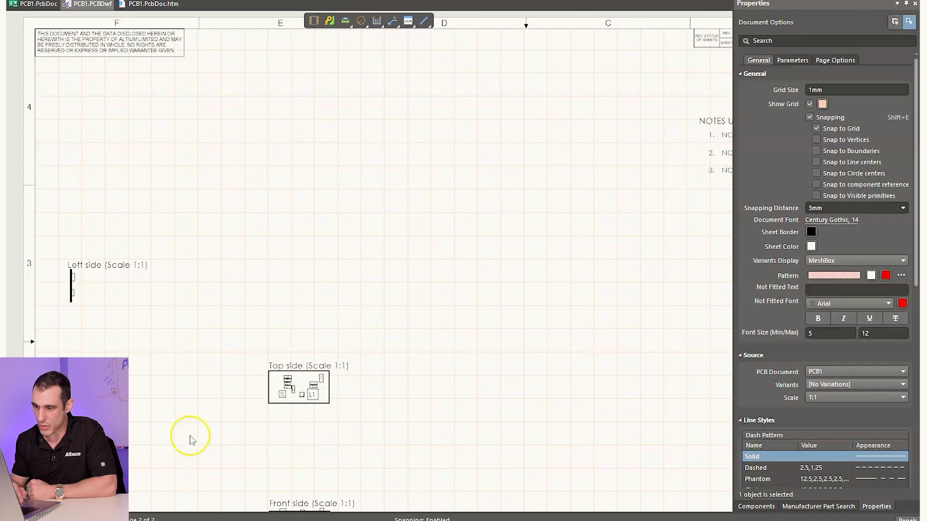
right_drag(175, 382, 201, 313)
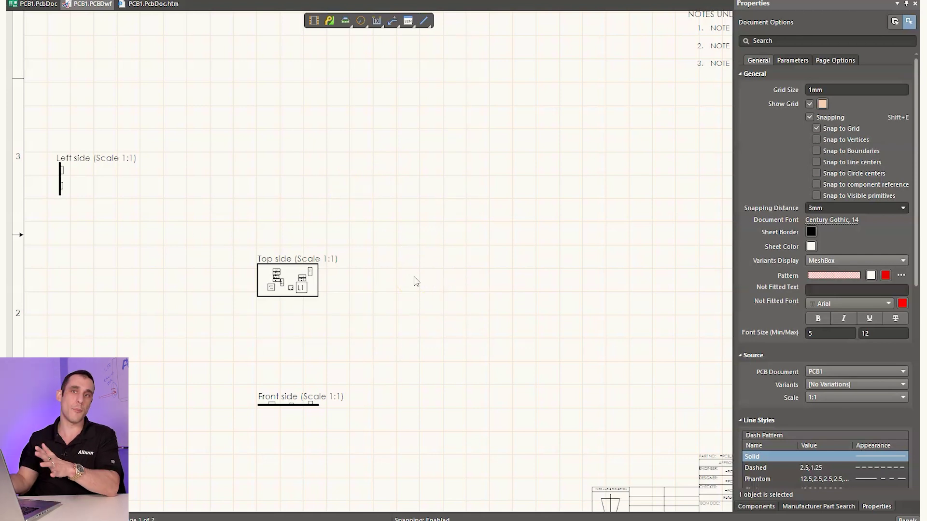
Look over the sheet's 1:1 side views and title block, then bring up the sheet's Place options.
ctrl+scroll(298, 298, up, 8)
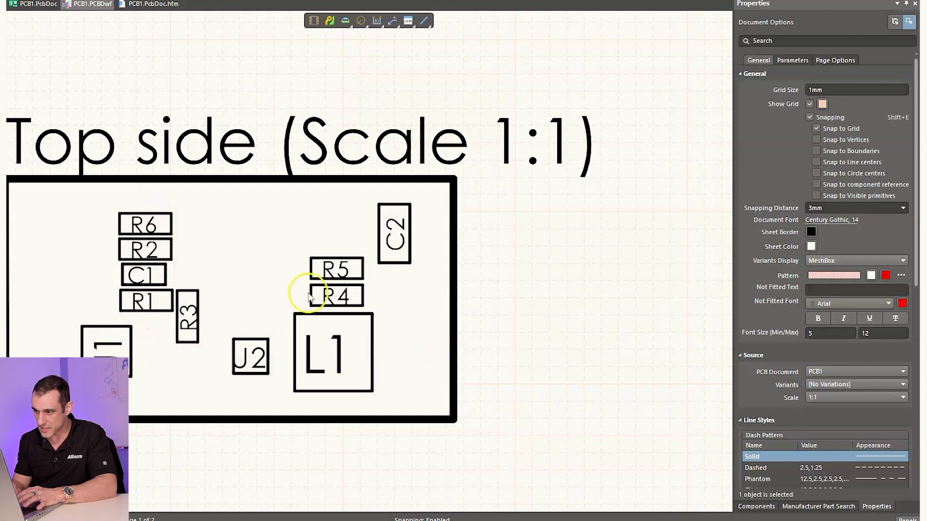
ctrl+scroll(289, 325, down, 8)
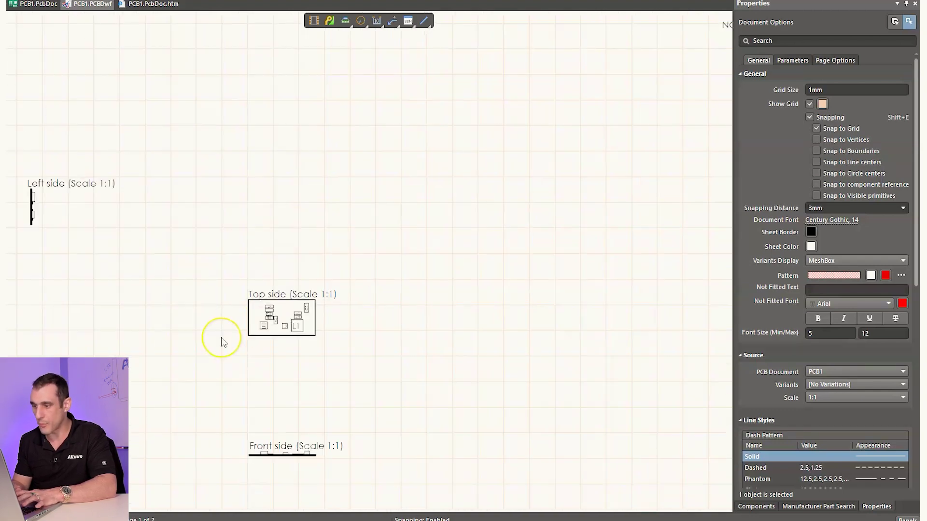
ctrl+scroll(536, 203, down, 2)
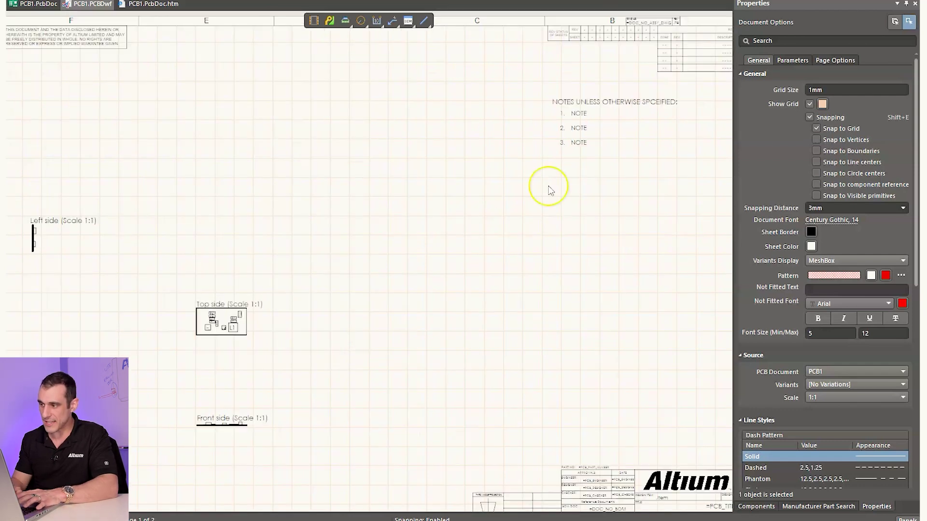
shift+scroll(338, 208, left, 1)
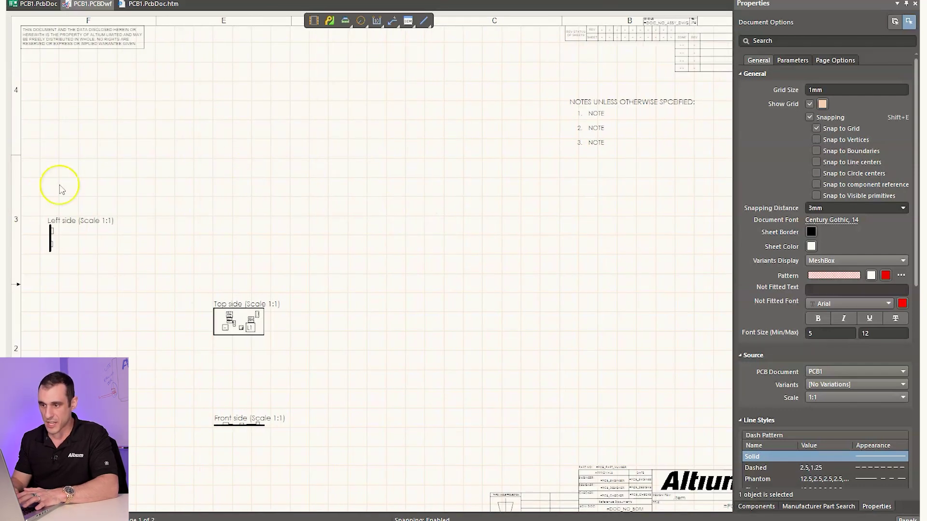
right_click(214, 105)
Place a board fabrication view at the sheet's upper left.
mouse_move(290, 112)
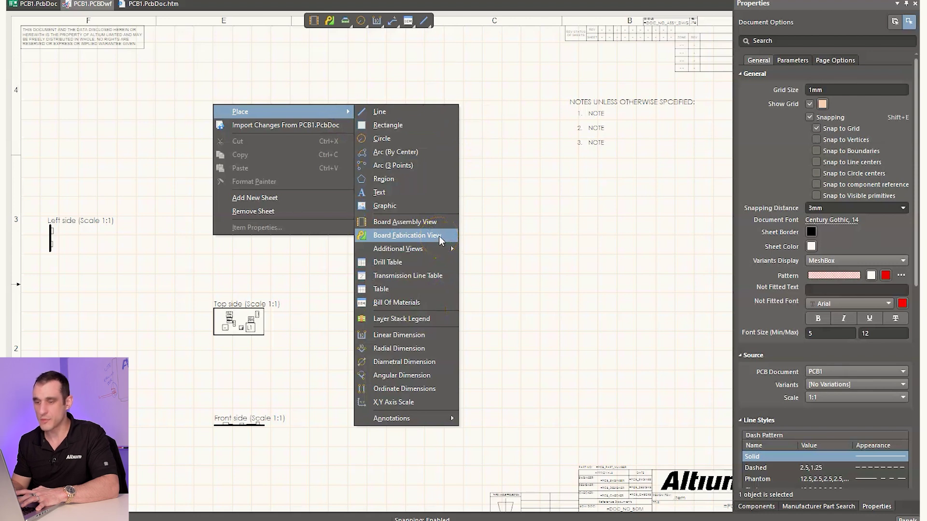
click(439, 237)
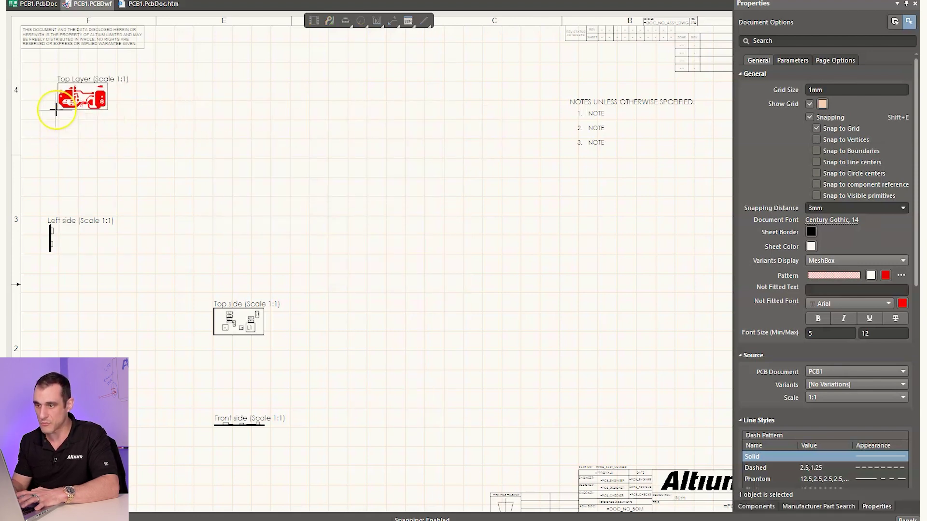
click(57, 110)
right_click(99, 101)
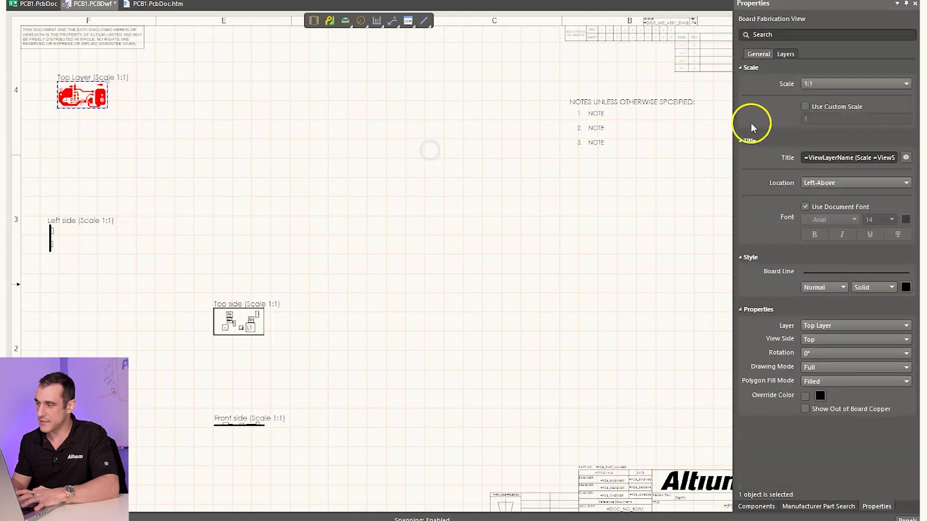
Scale the Top Layer fabrication view to 5:1 and move it down into position.
click(827, 91)
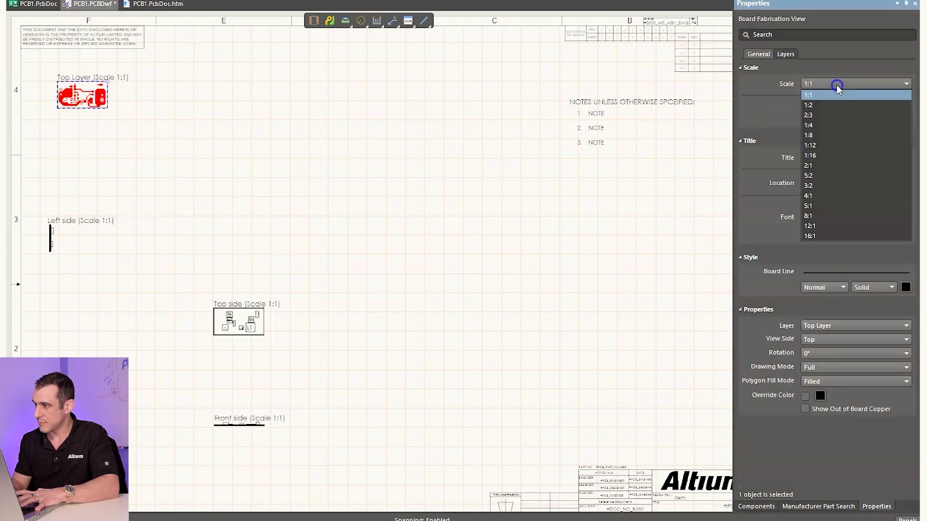
click(835, 210)
drag(227, 55, 68, 319)
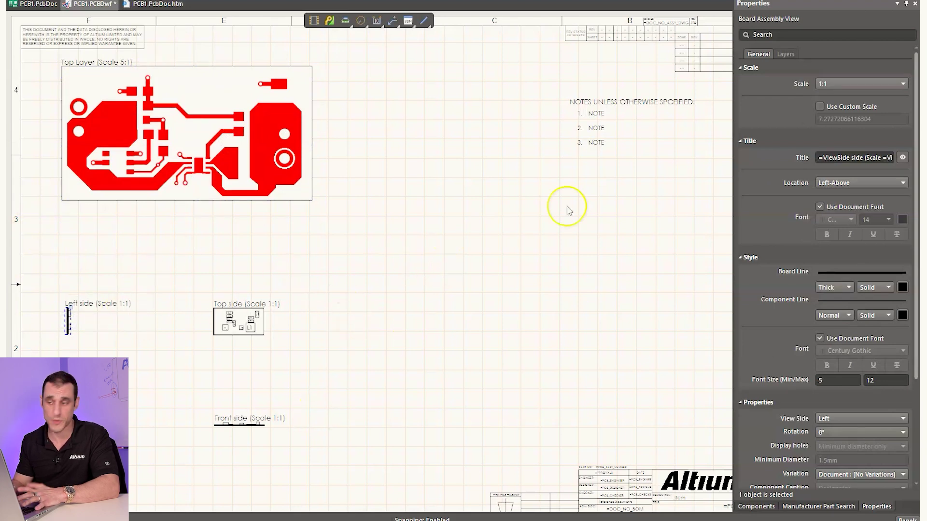
drag(187, 98, 177, 134)
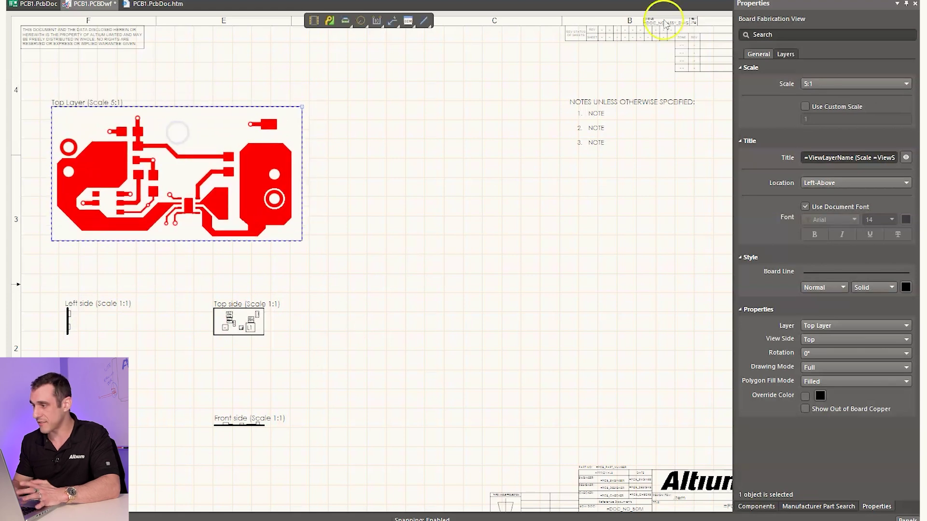
click(644, 358)
Add linear dimensions of 13.97 mm height and 26.01 mm width to the Top Layer view.
click(394, 22)
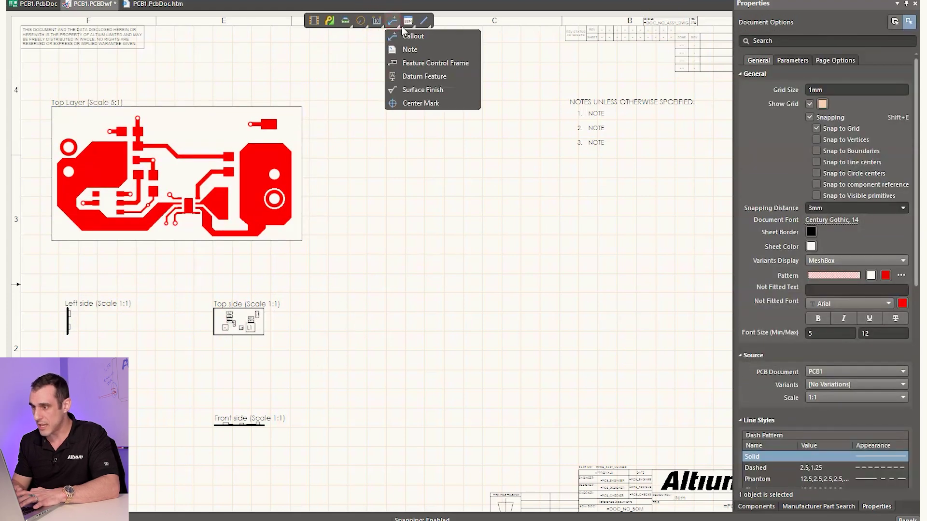
click(372, 21)
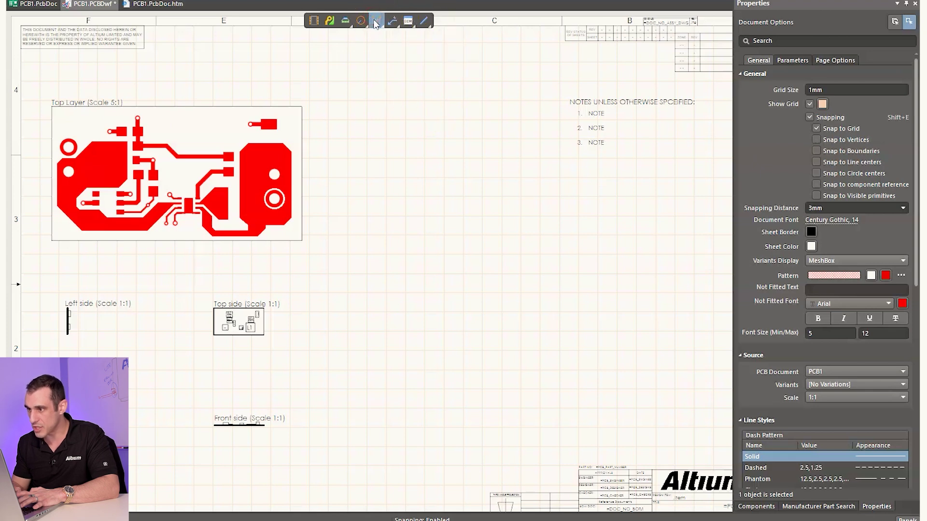
click(394, 40)
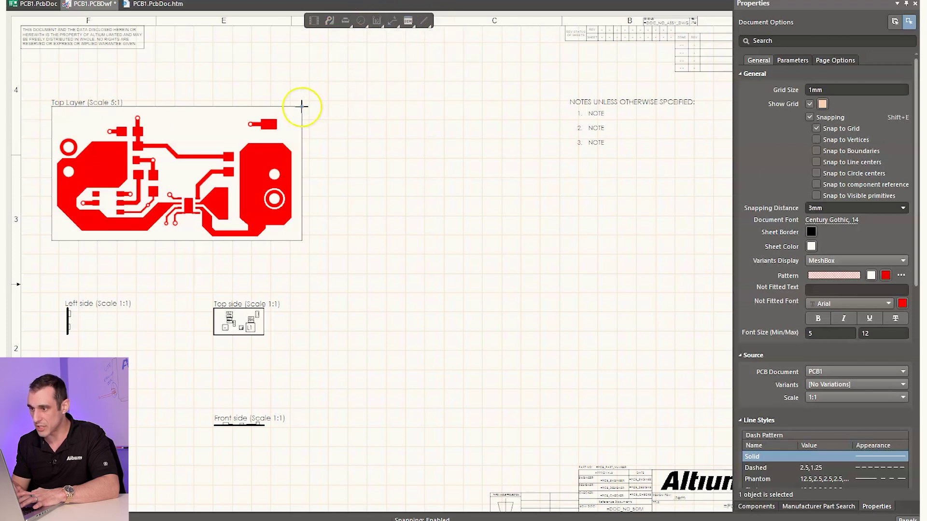
click(302, 241)
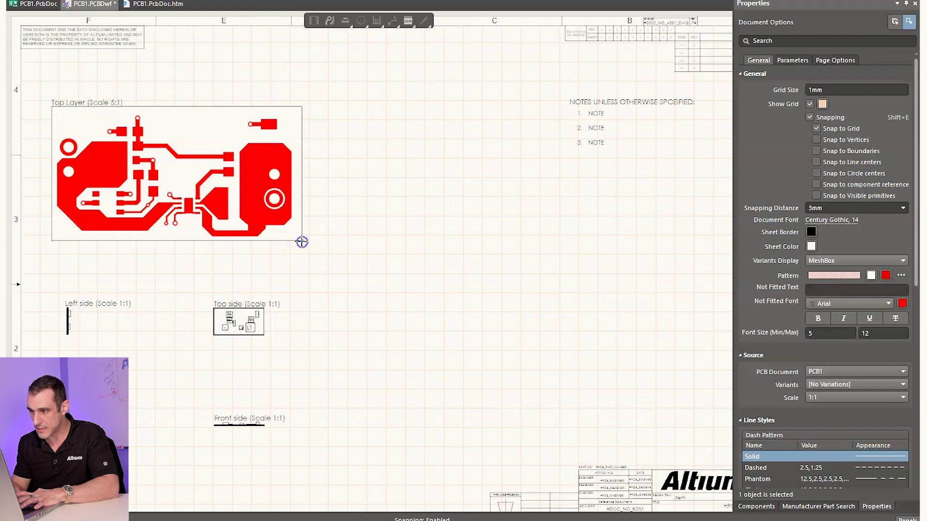
click(397, 168)
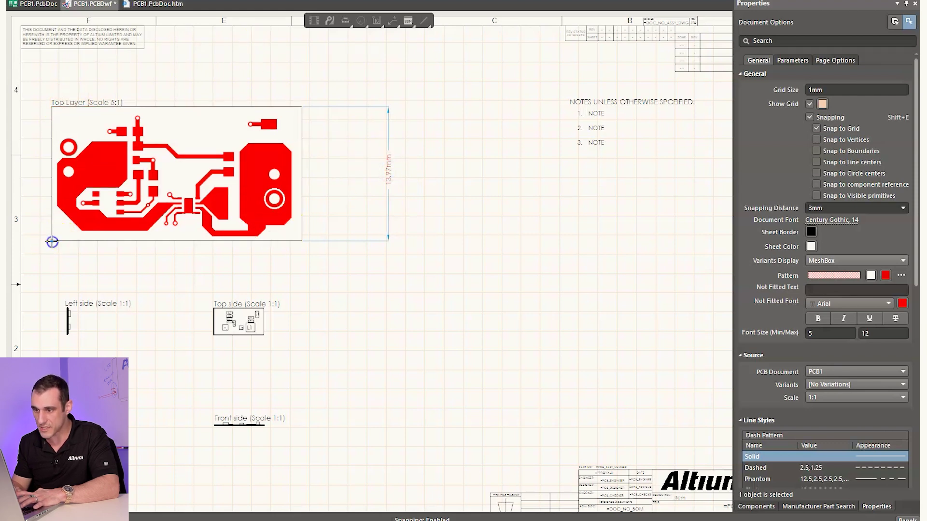
drag(53, 242, 181, 279)
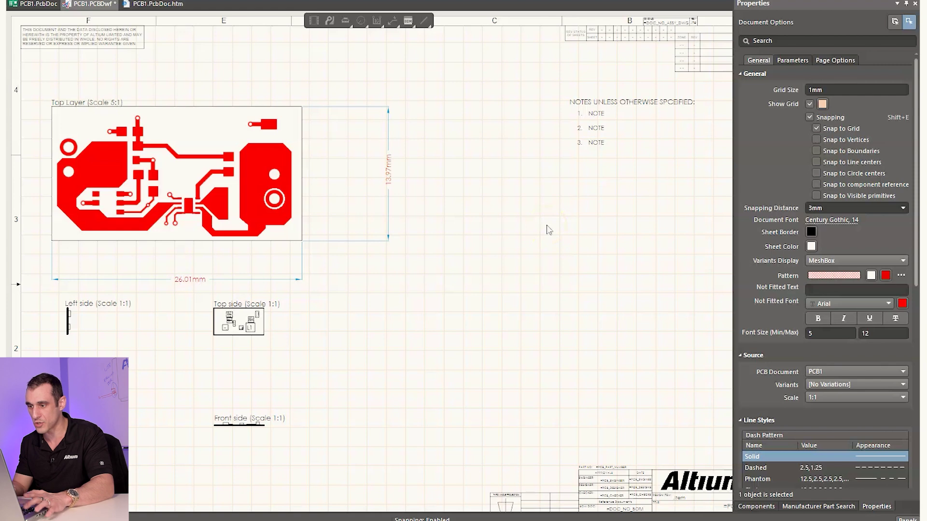
click(389, 305)
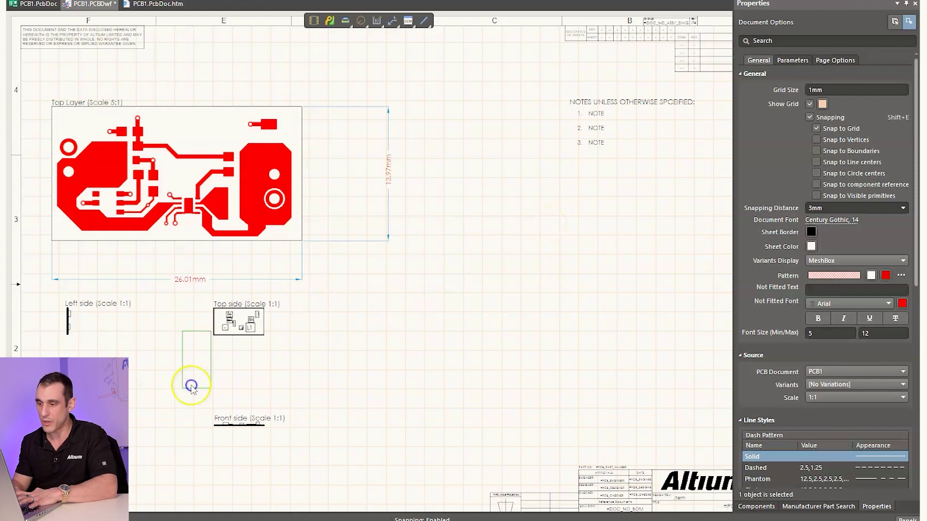
drag(354, 289, 67, 466)
drag(319, 298, 330, 399)
Add a second sheet to the Draftsman drawing.
right_click(409, 308)
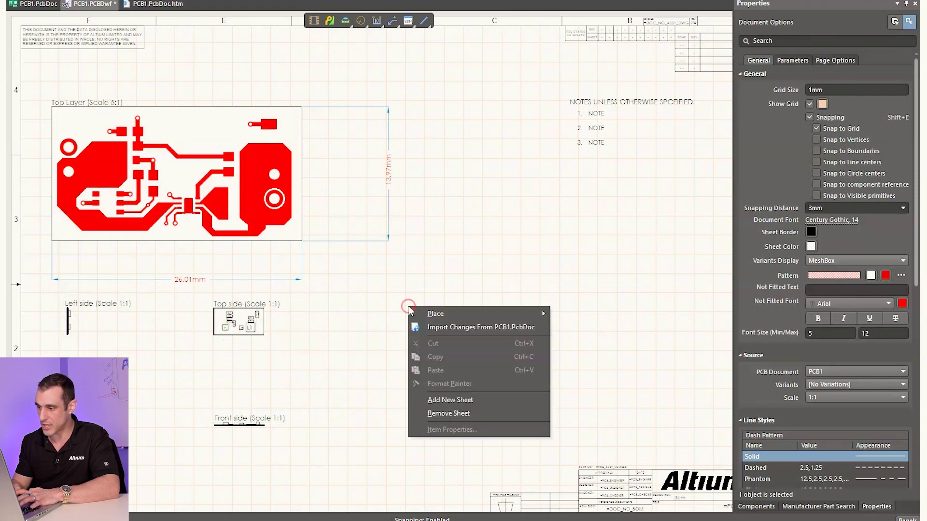
click(488, 402)
right_drag(441, 441, 460, 16)
right_drag(457, 298, 460, 100)
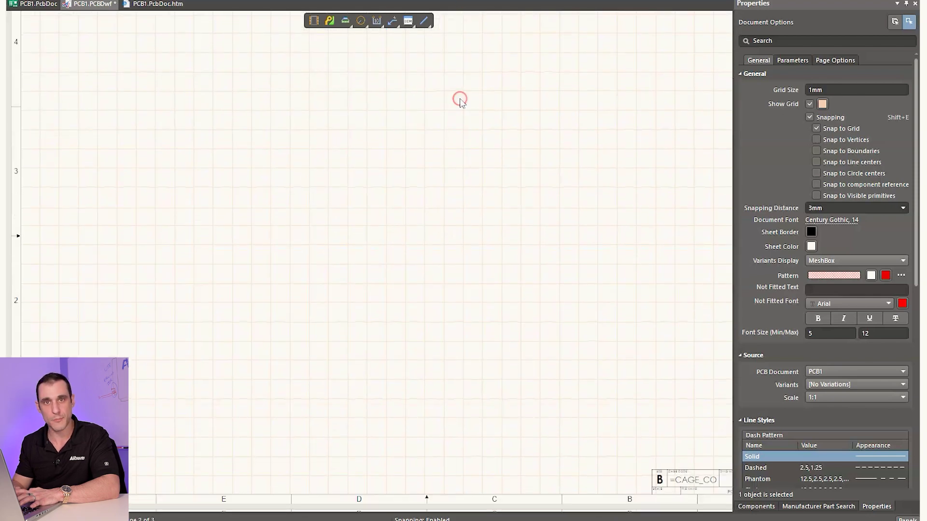
right_drag(398, 152, 642, 339)
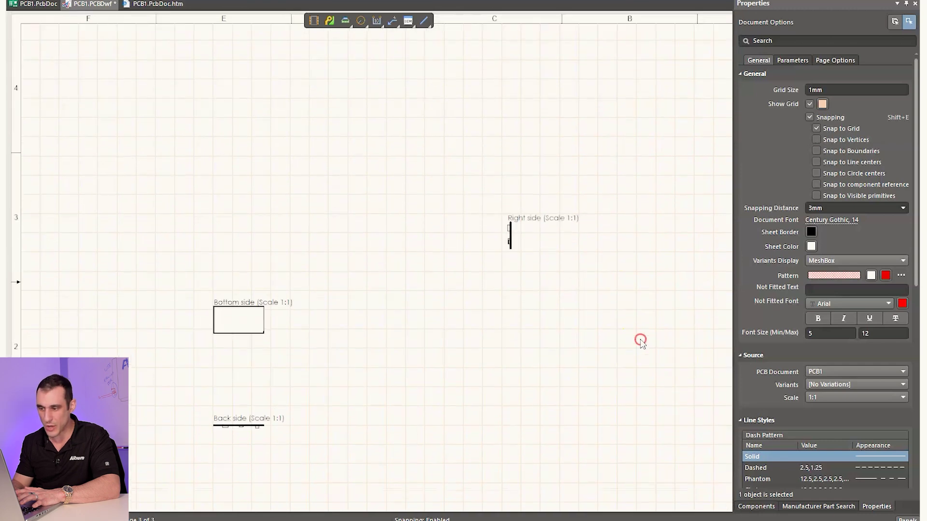
scroll(662, 352, up, 5)
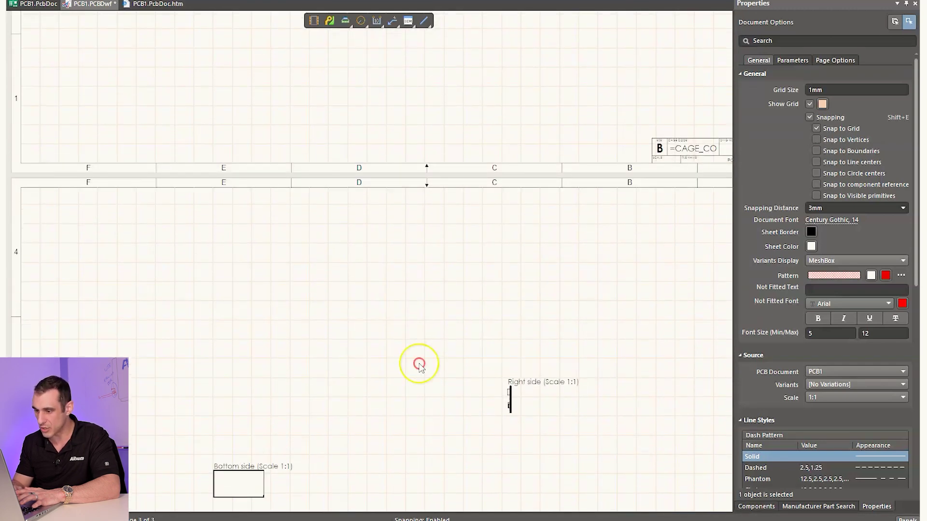
scroll(413, 359, down, 2)
scroll(357, 338, down, 3)
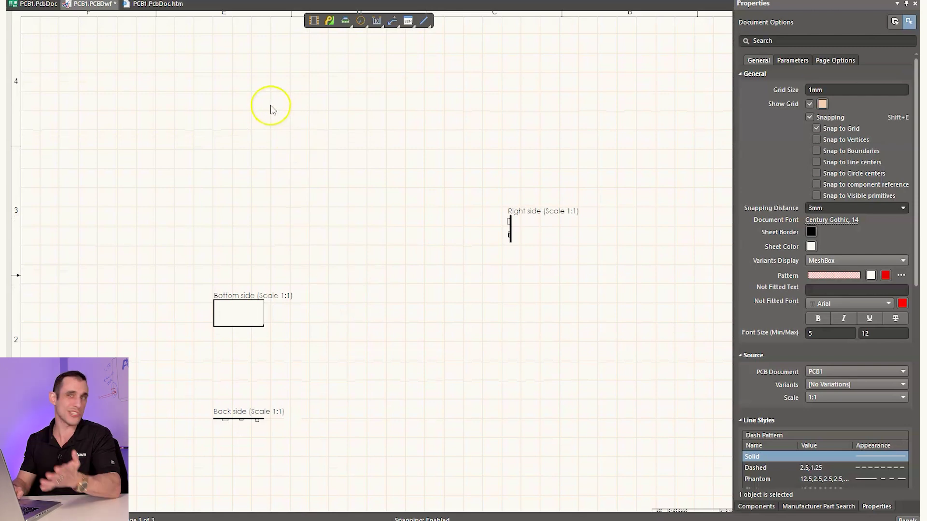
right_drag(269, 107, 137, 492)
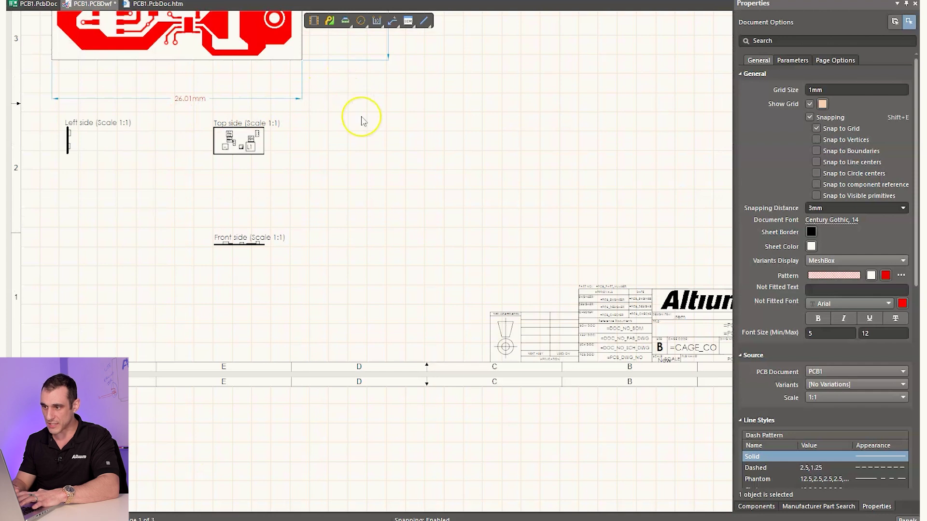
Cut the Left, Top and Front side views from the first sheet with a reference point.
drag(361, 117, 24, 324)
drag(233, 143, 362, 311)
right_click(362, 182)
click(424, 217)
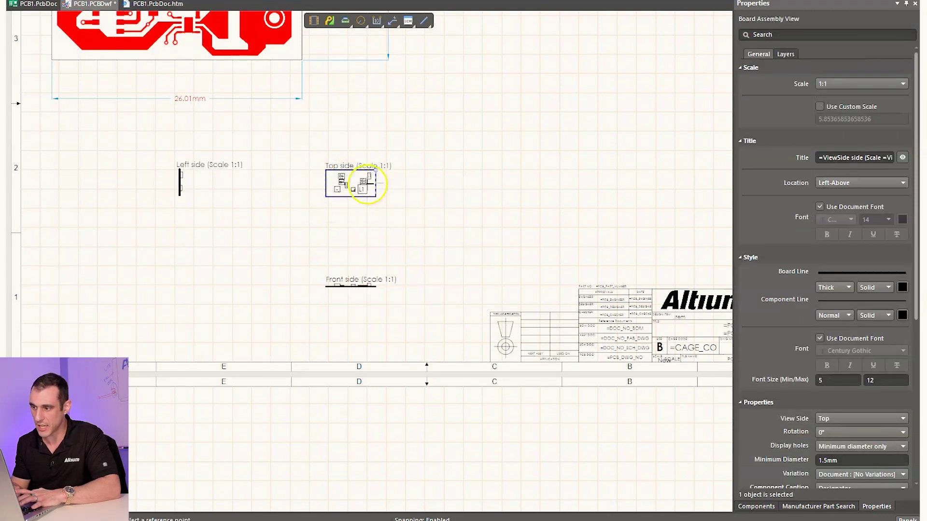
click(475, 238)
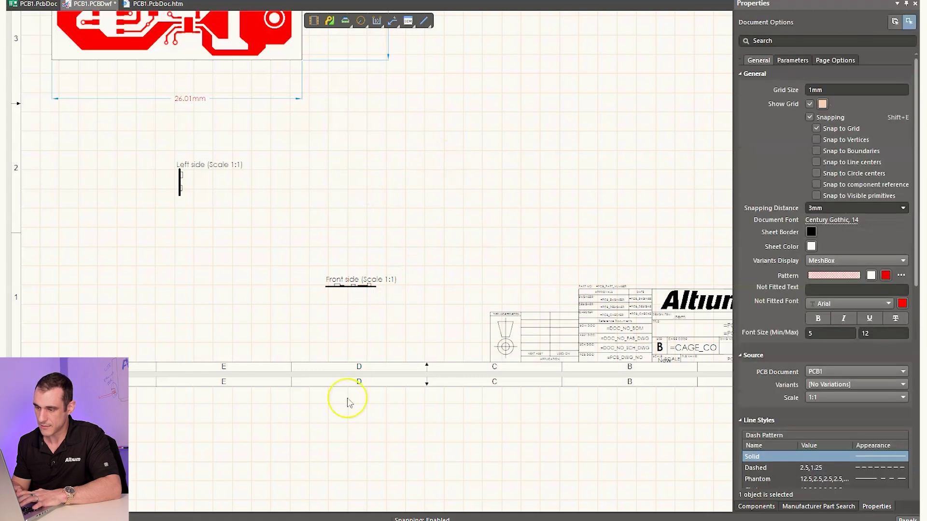
Paste the three side views onto the second sheet and centre them.
right_drag(348, 399, 323, 208)
right_click(295, 319)
click(347, 404)
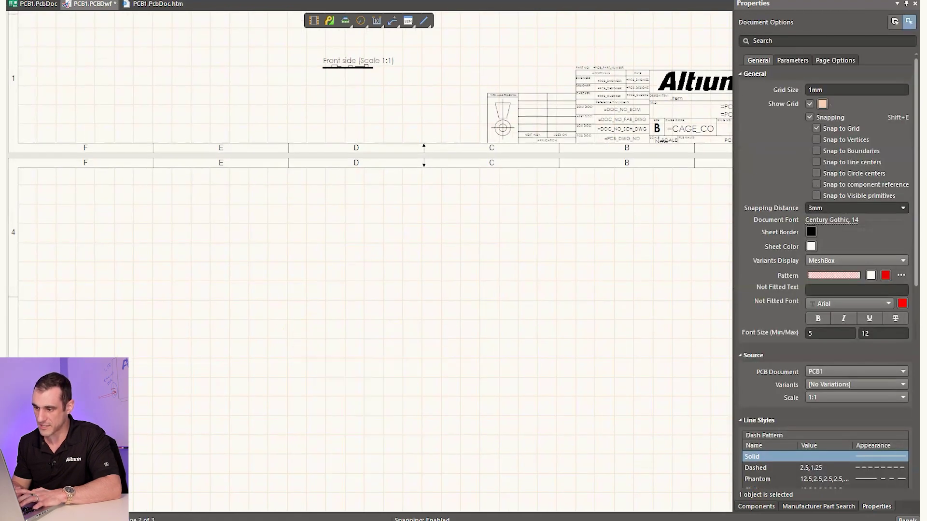
key(ctrl+z)
click(285, 439)
right_drag(286, 439, 274, 265)
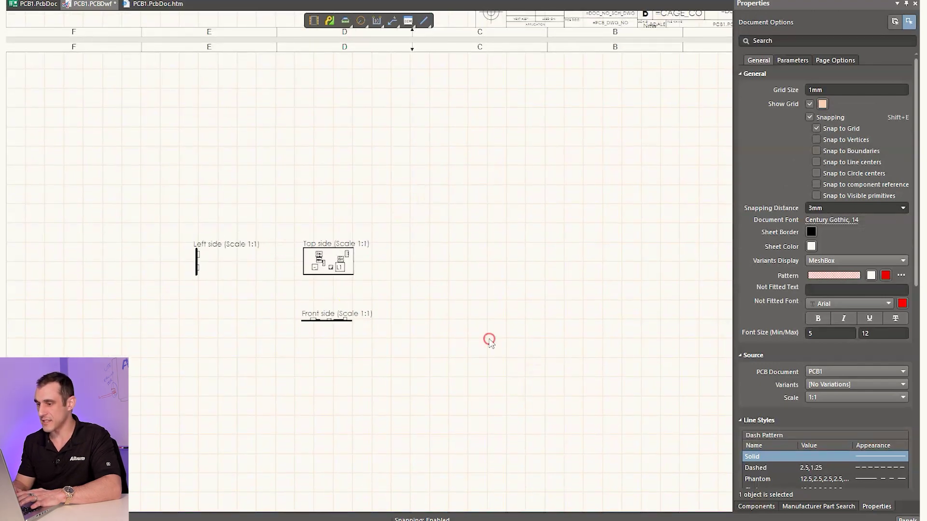
right_drag(488, 337, 466, 310)
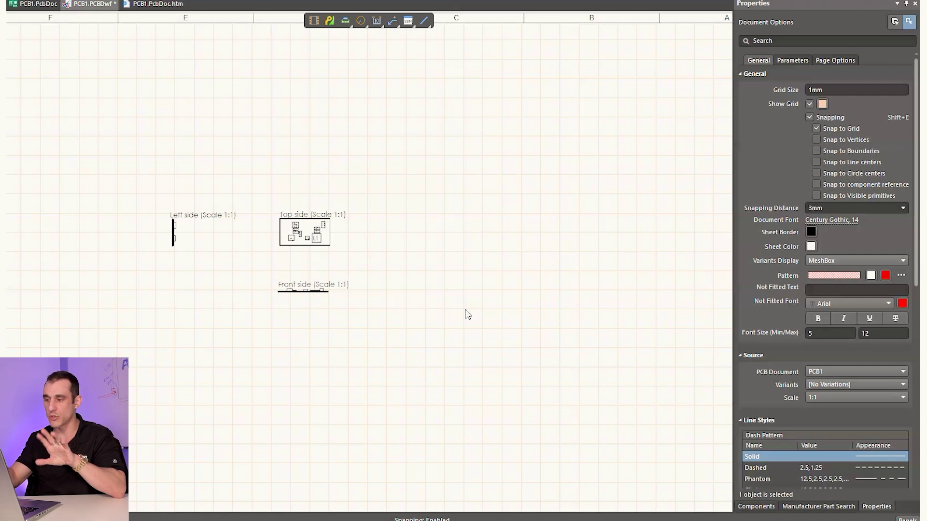
scroll(521, 362, up, 8)
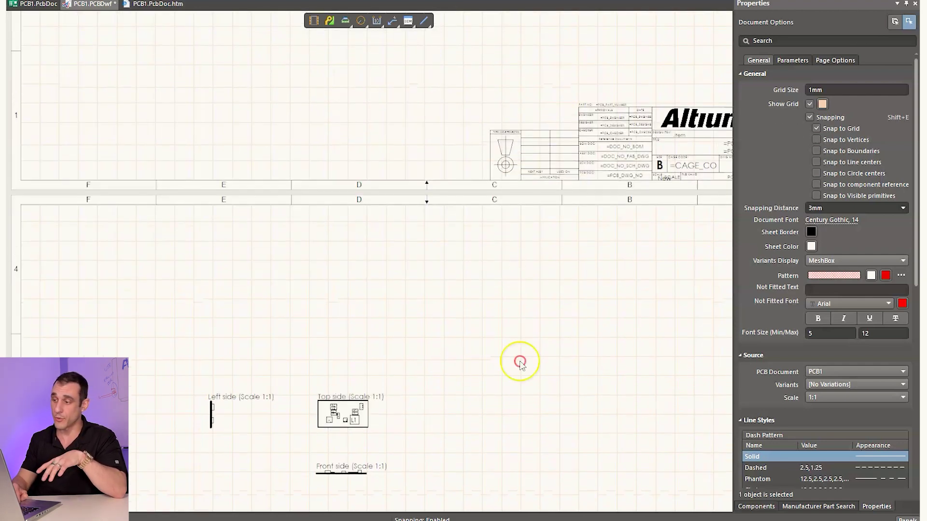
scroll(382, 287, up, 3)
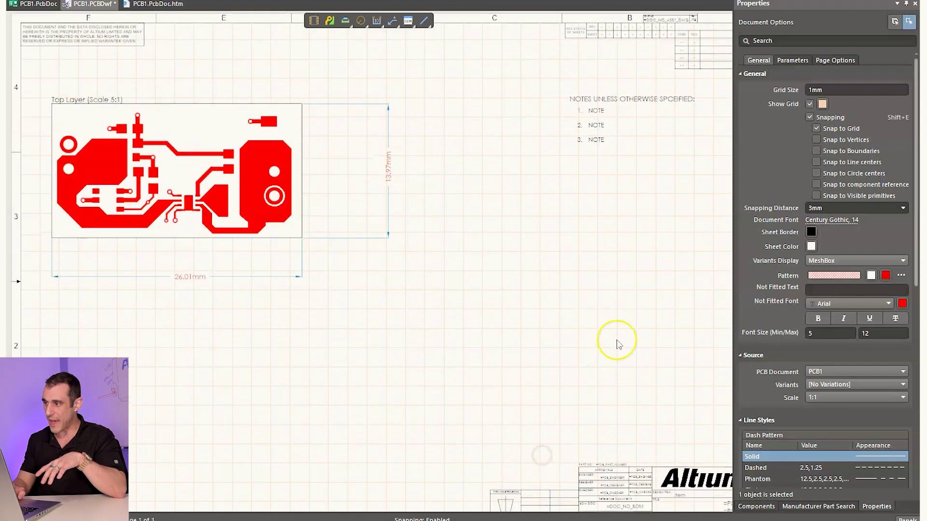
shift+scroll(467, 256, right, 3)
Bring the sheet's notes block into view, then switch to the browser's fabrication notes document.
right_drag(467, 256, 463, 325)
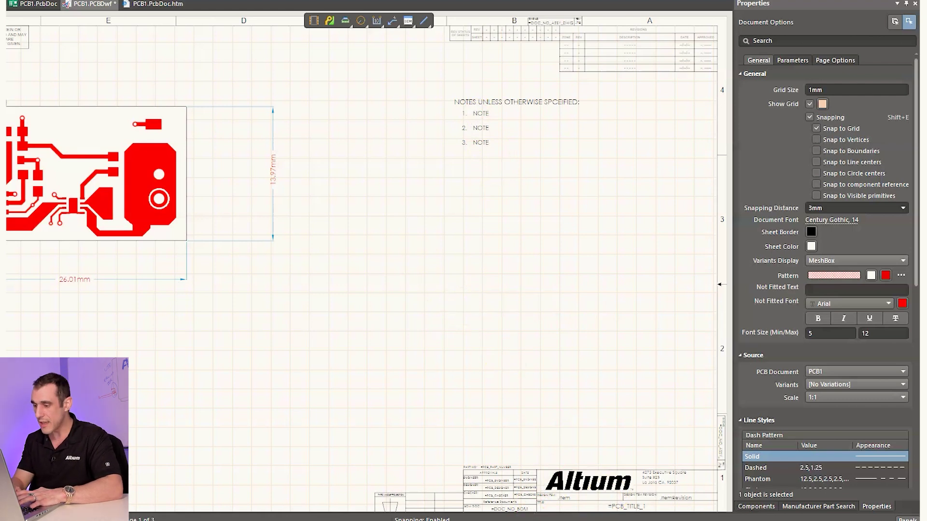
key(alt+Tab)
Copy all the fabrication notes text from Google Docs and return to Altium.
key(ctrl+Tab)
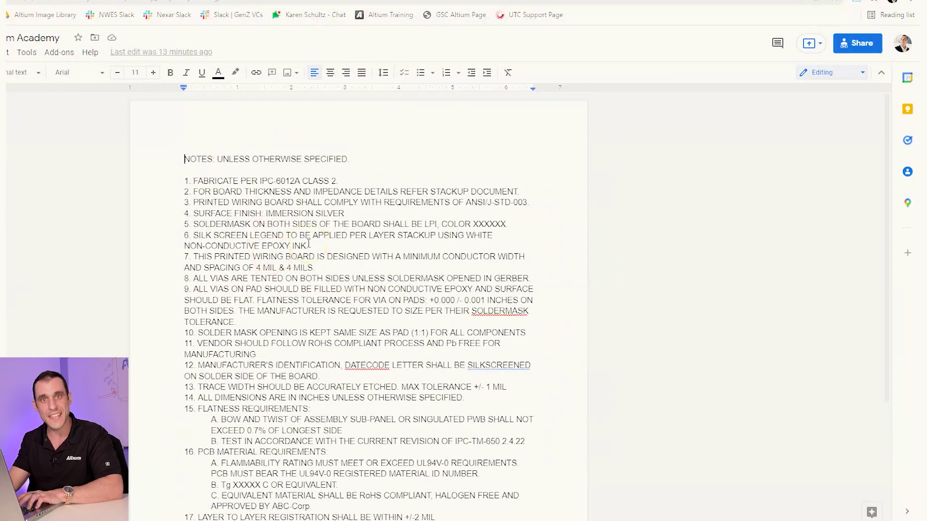
key(ctrl+a)
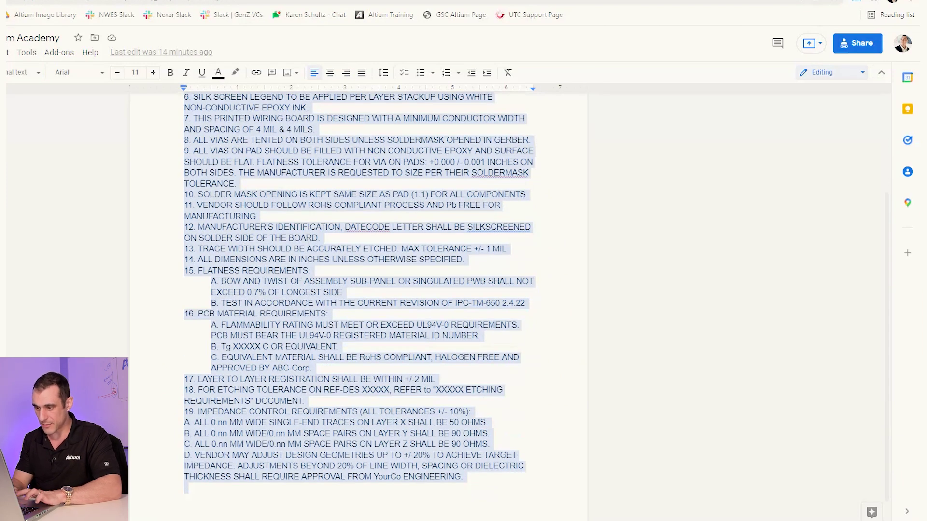
key(ctrl+Tab)
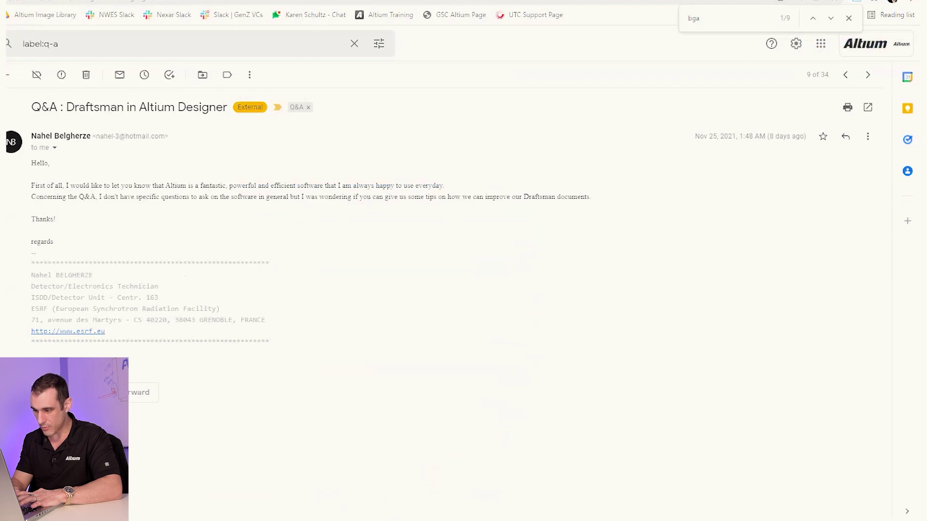
key(alt+Tab)
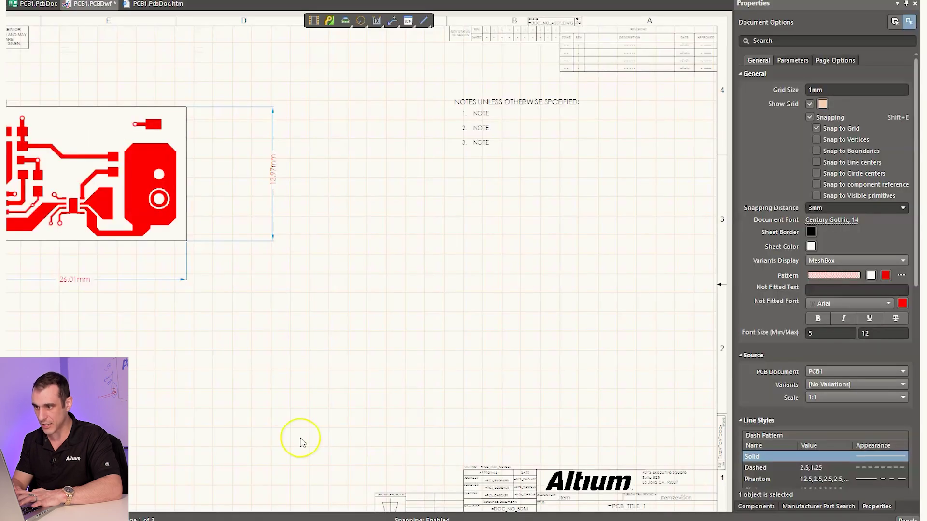
Remove the template's three-item placeholder notes list from the sheet.
click(482, 126)
click(527, 138)
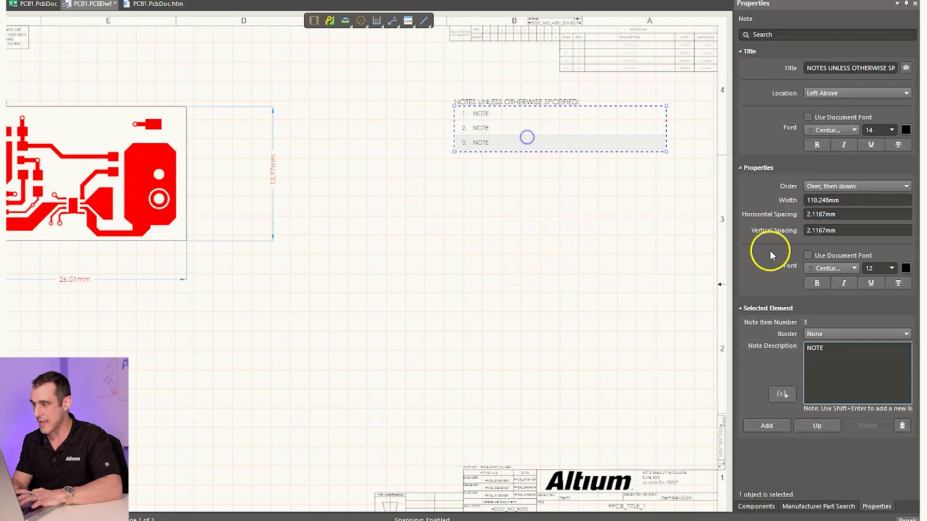
click(545, 114)
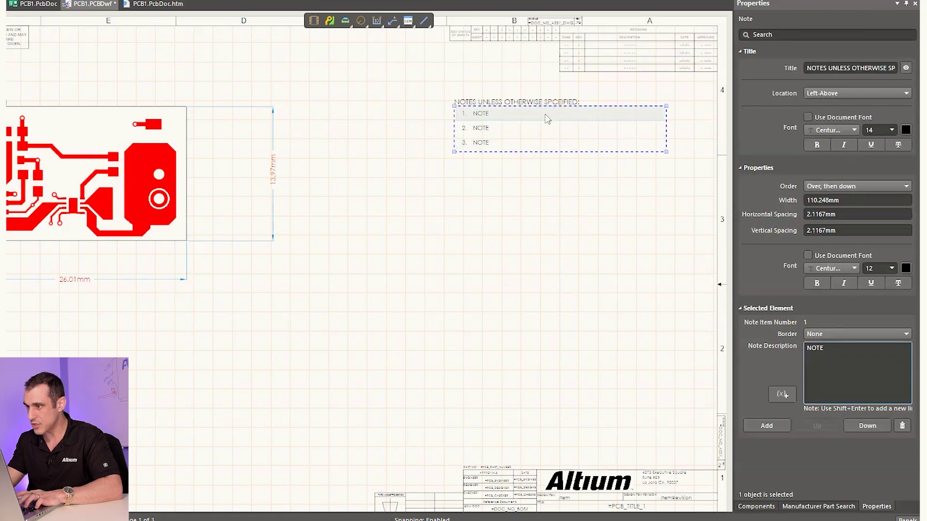
key(Escape)
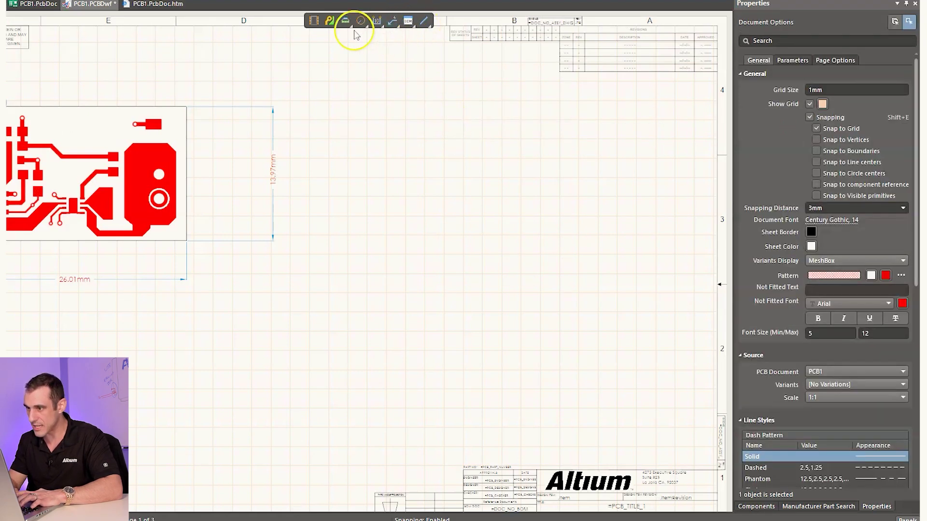
Place a text string near the sheet's top and paste the copied fabrication notes into it.
right_click(412, 122)
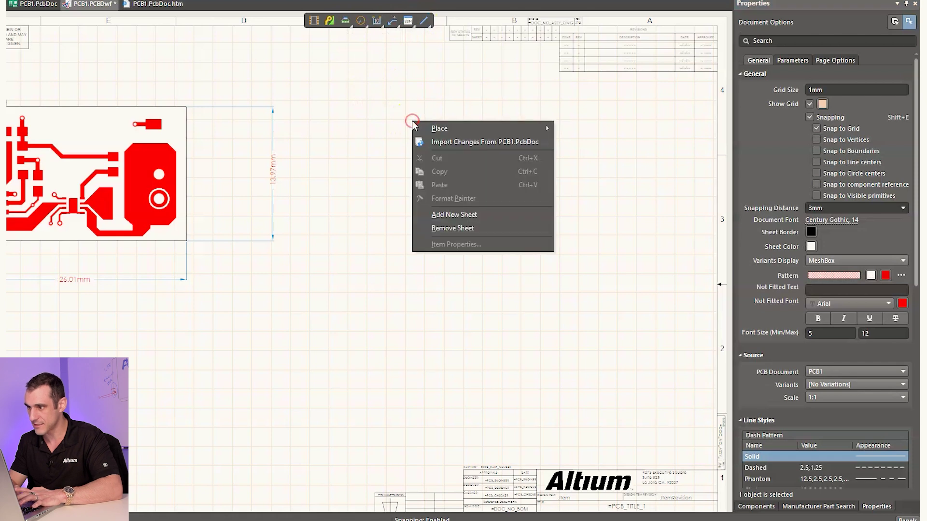
click(442, 135)
click(598, 211)
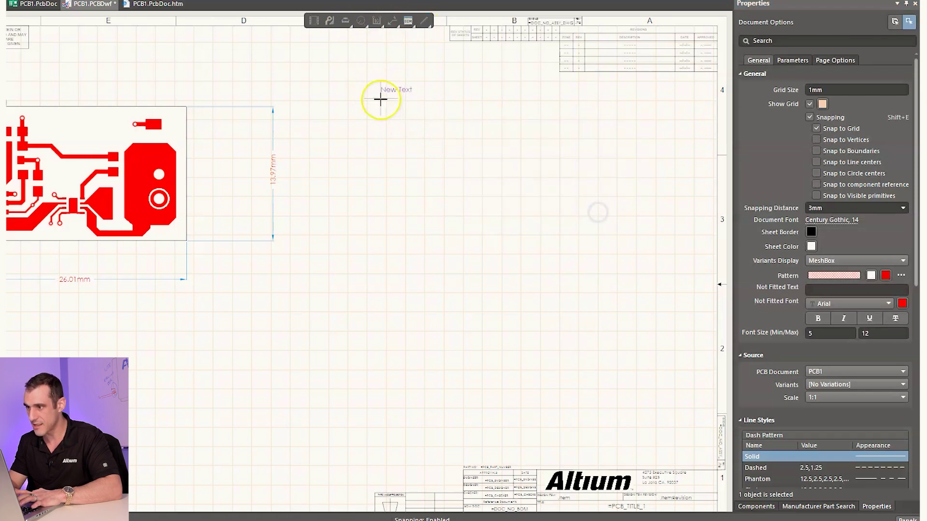
click(385, 102)
right_click(406, 99)
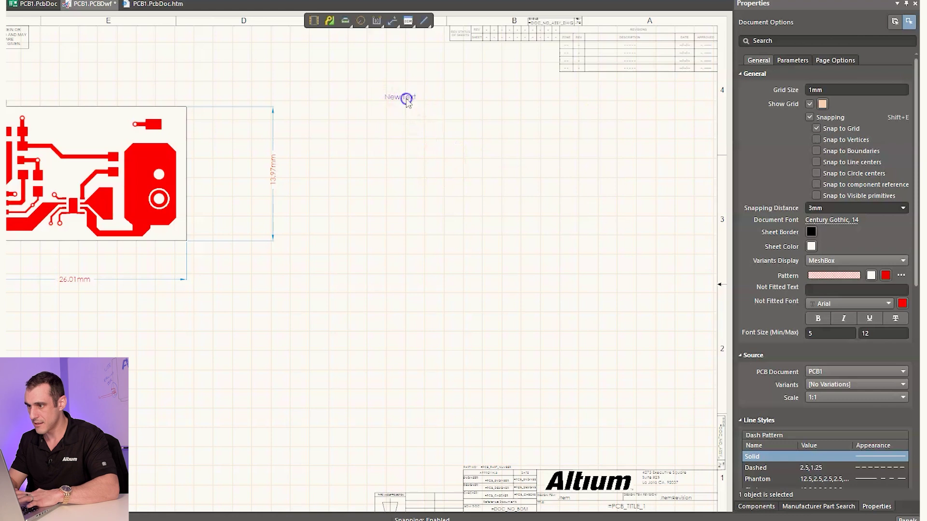
click(407, 101)
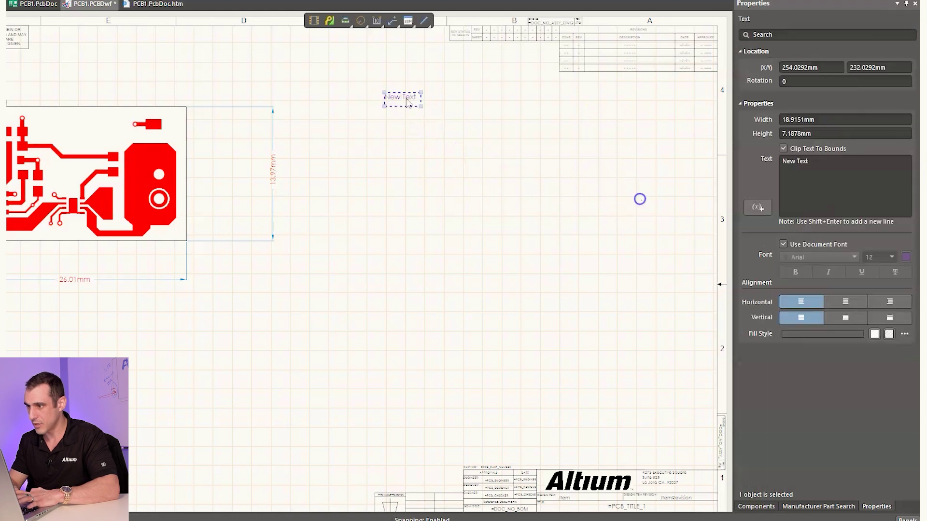
click(849, 164)
key(ctrl+v)
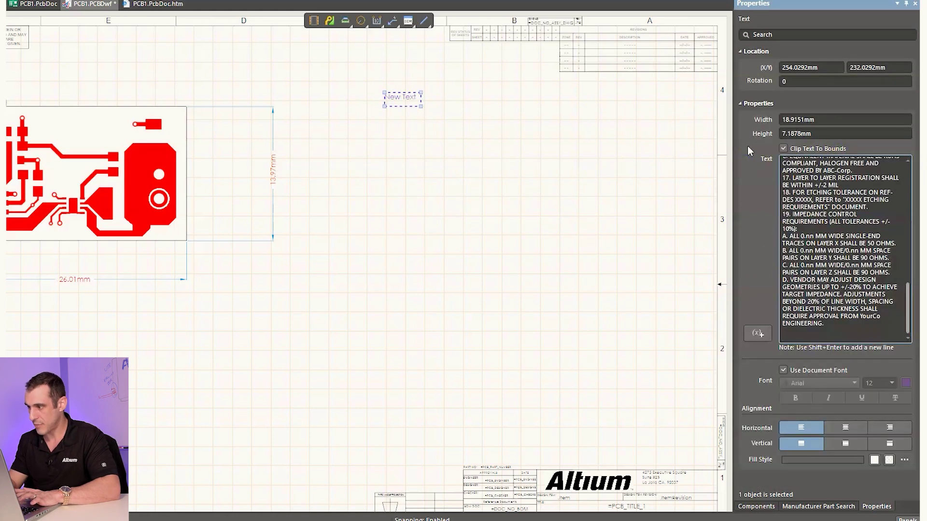
click(492, 234)
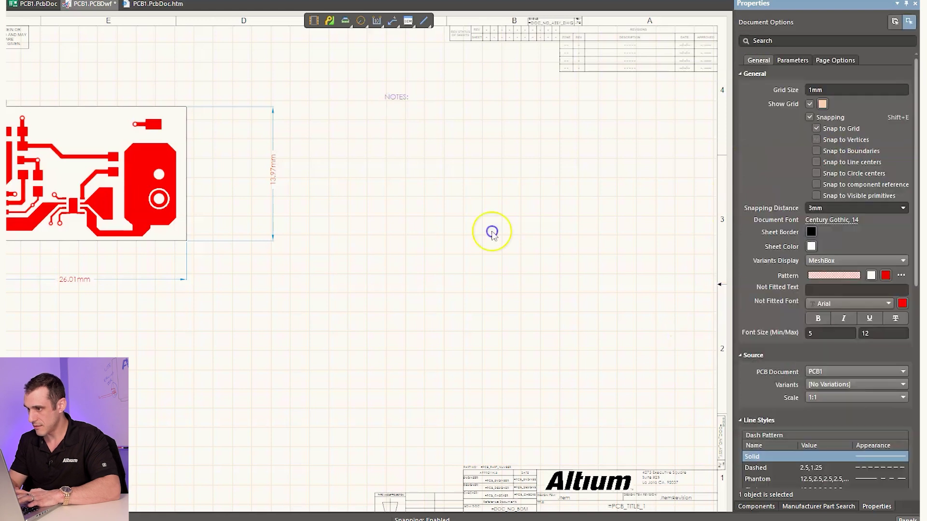
Enlarge the notes text frame to show all 19 notes and nudge it up-left.
click(418, 105)
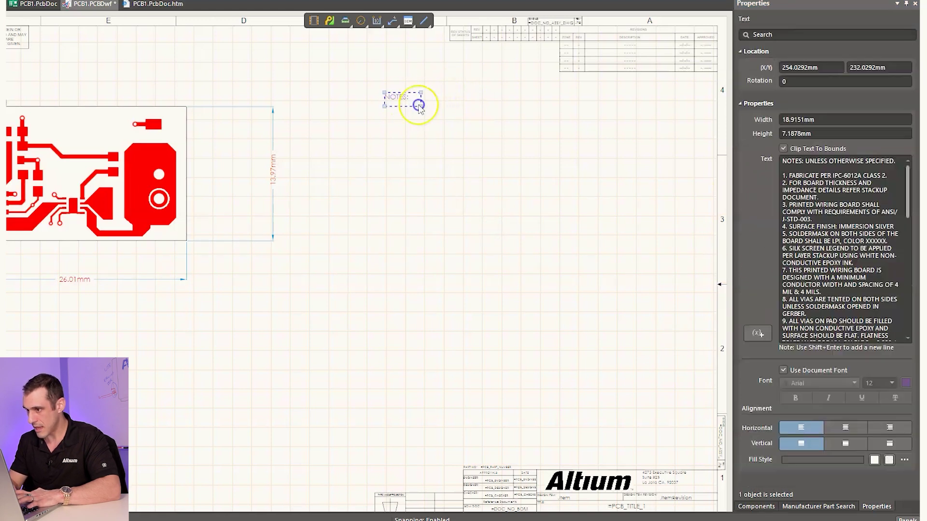
drag(420, 107, 711, 460)
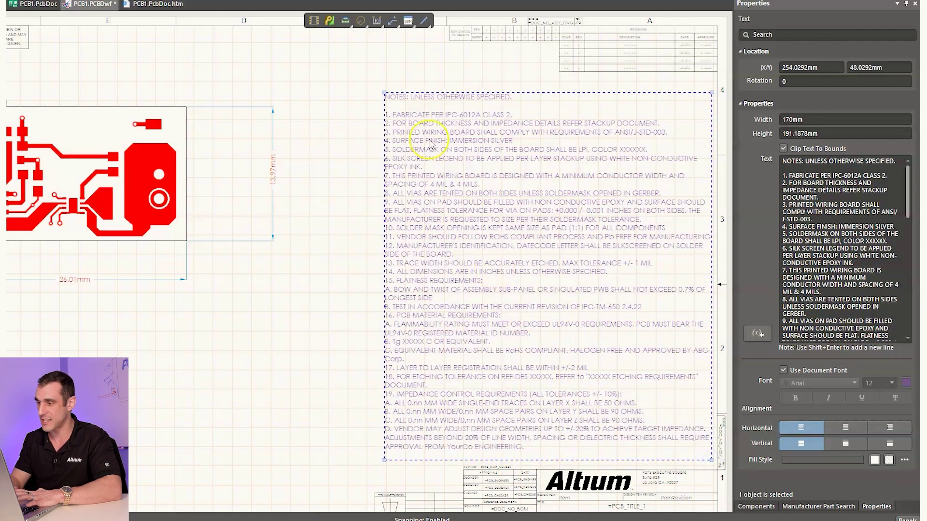
mouse_move(440, 145)
mouse_down()
mouse_move(424, 131)
mouse_move(438, 131)
mouse_up()
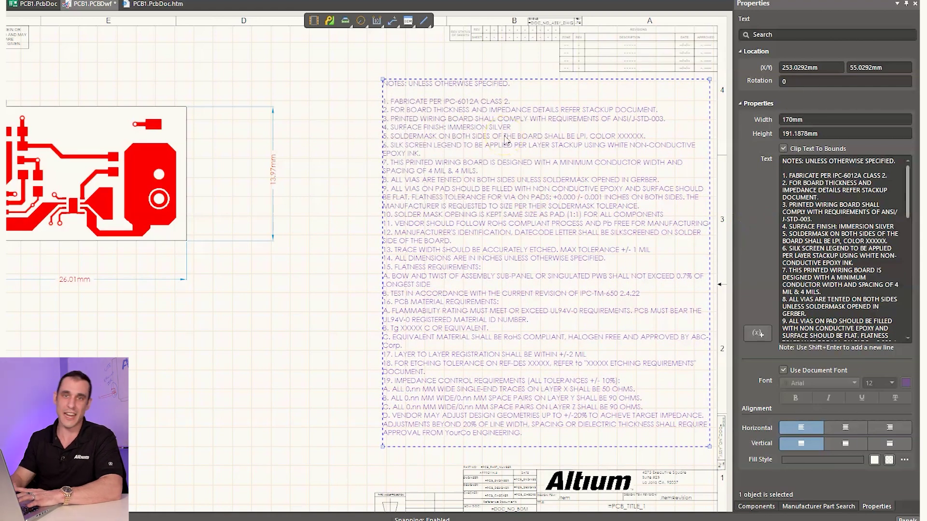
click(268, 359)
right_drag(310, 289, 381, 292)
Nudge the Top Layer (Scale 5:1) view up and to the right.
click(173, 126)
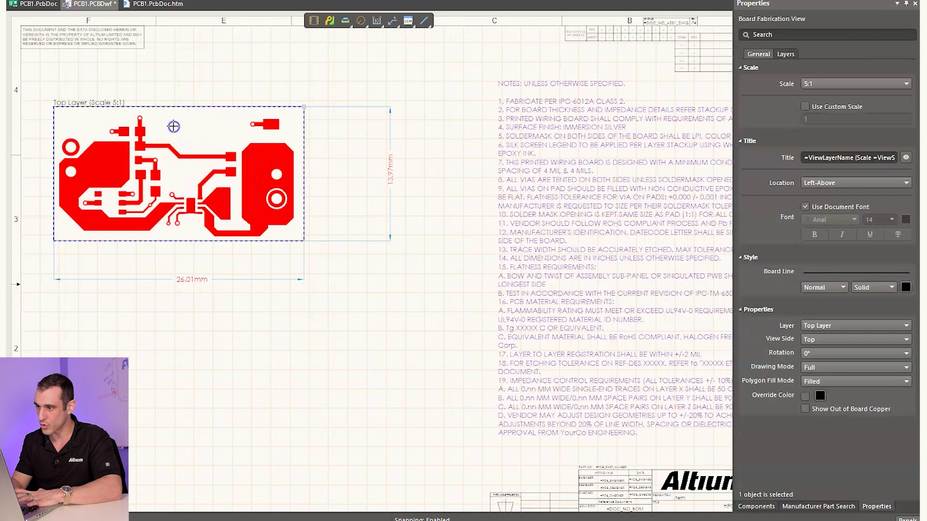
drag(173, 126, 192, 105)
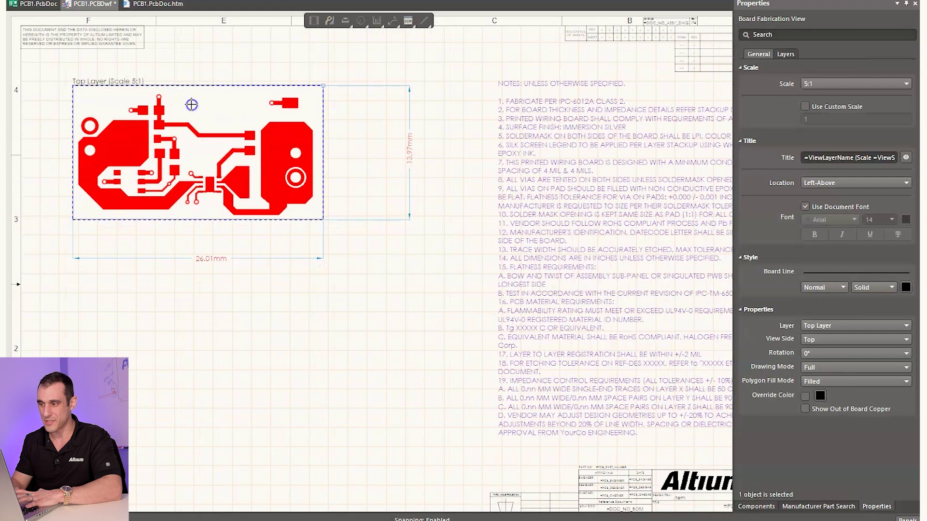
click(352, 328)
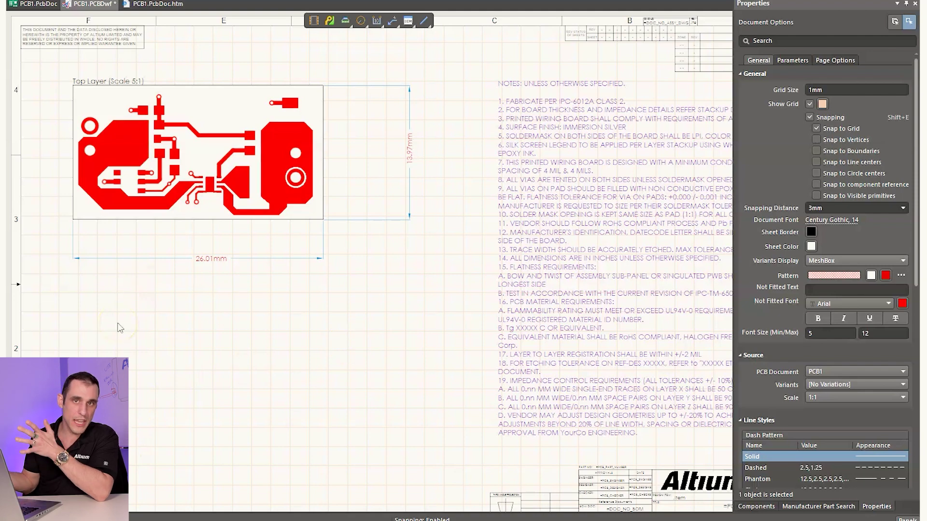
scroll(148, 285, down, 3)
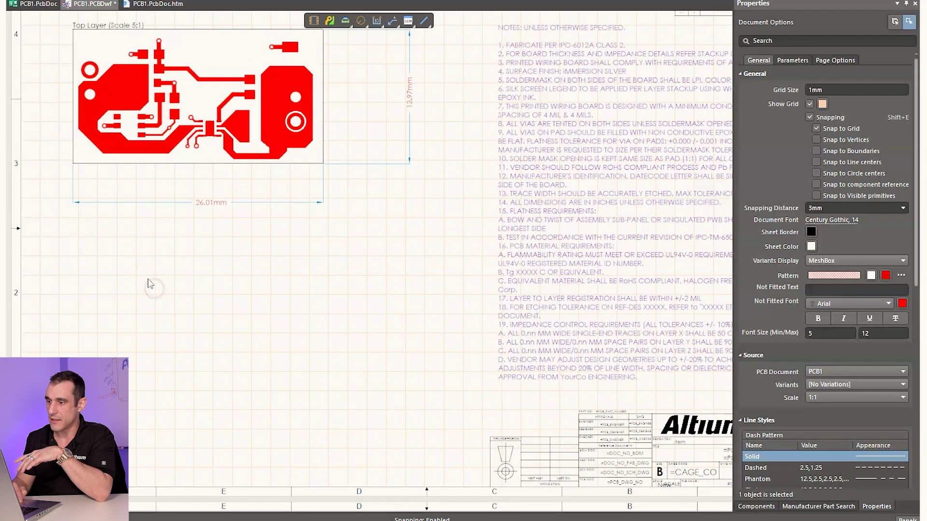
scroll(197, 217, down, 1)
scroll(228, 307, up, 4)
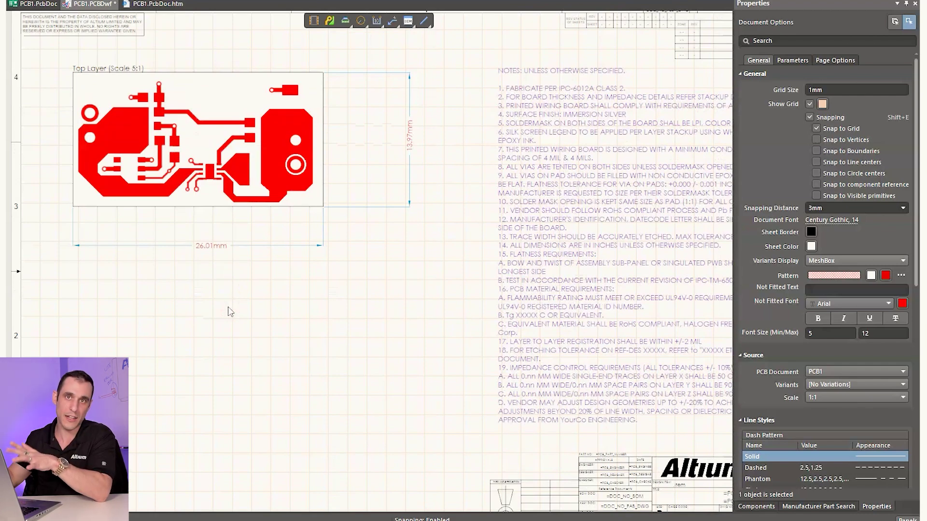
Place a Drill Table below the Top Layer board view.
scroll(145, 314, down, 3)
right_click(209, 264)
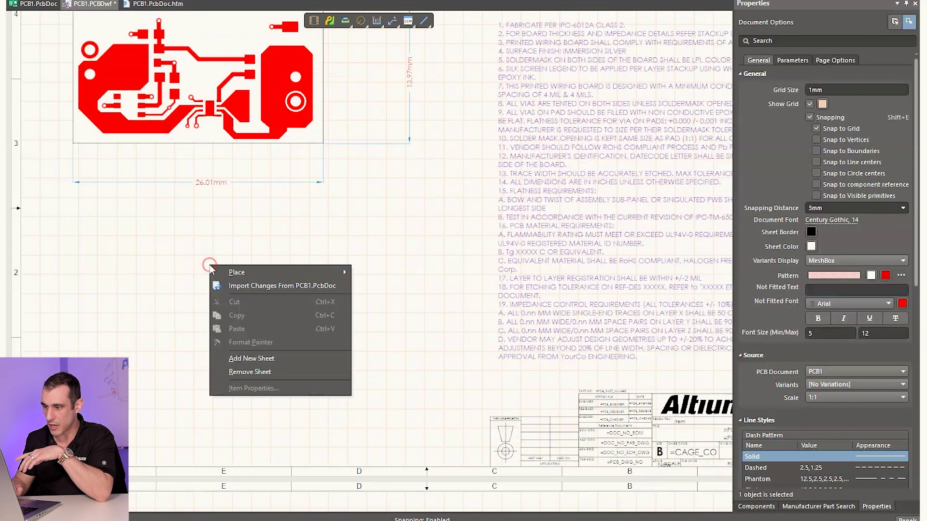
mouse_move(237, 272)
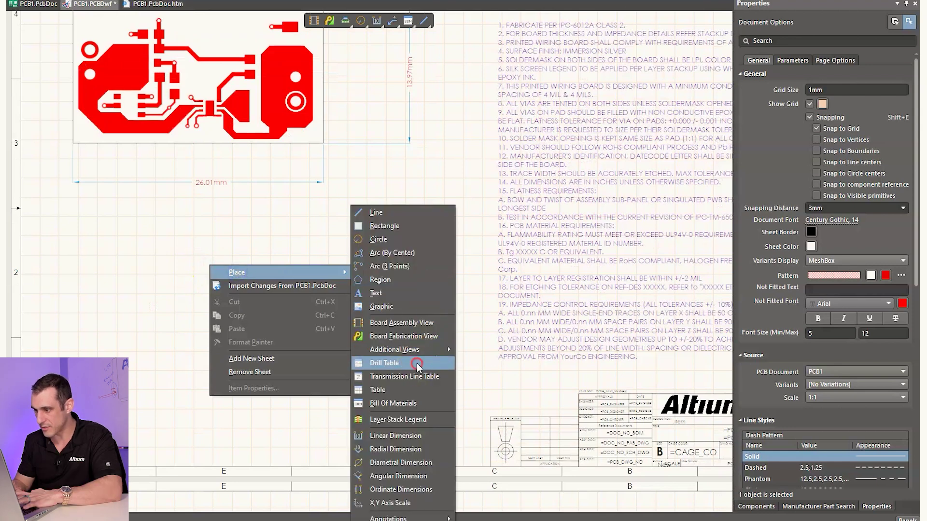
click(433, 363)
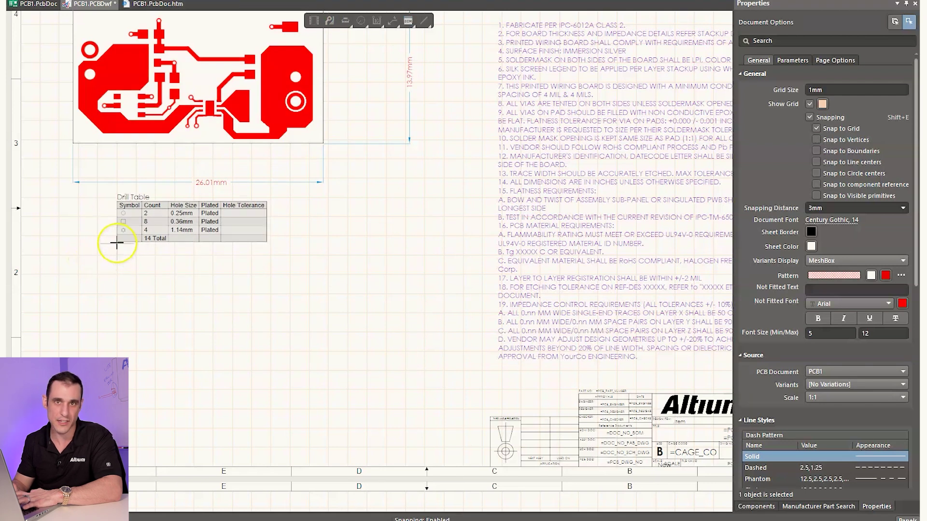
click(101, 241)
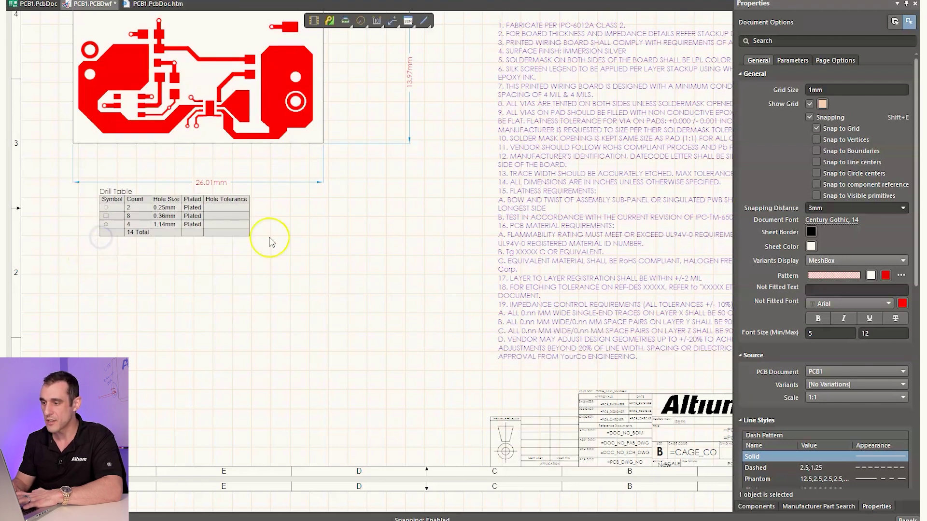
Set the Drill Table font size to 16 and shift it further right.
click(247, 236)
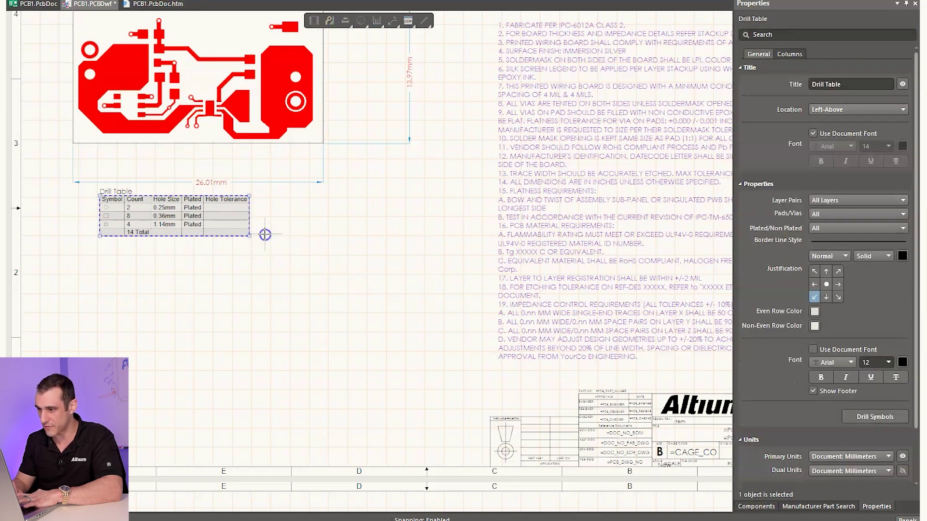
click(874, 362)
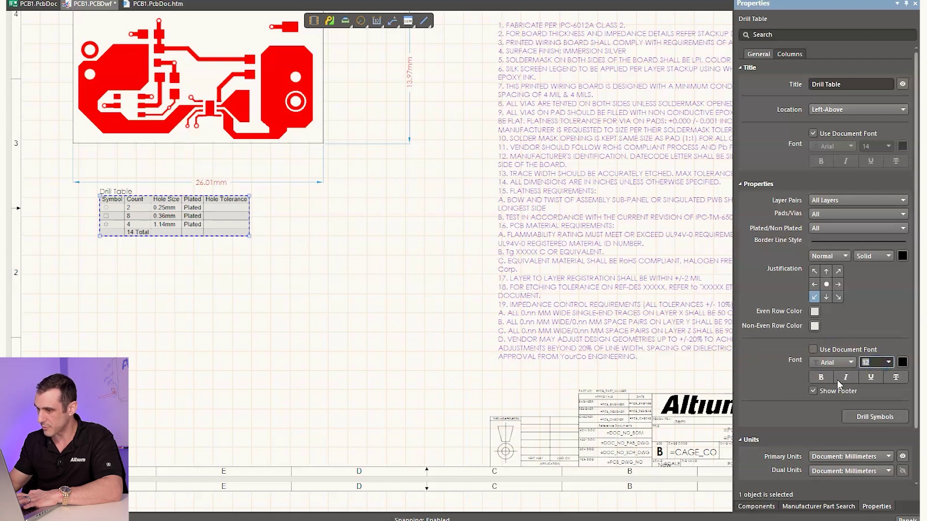
text(16)
key(Return)
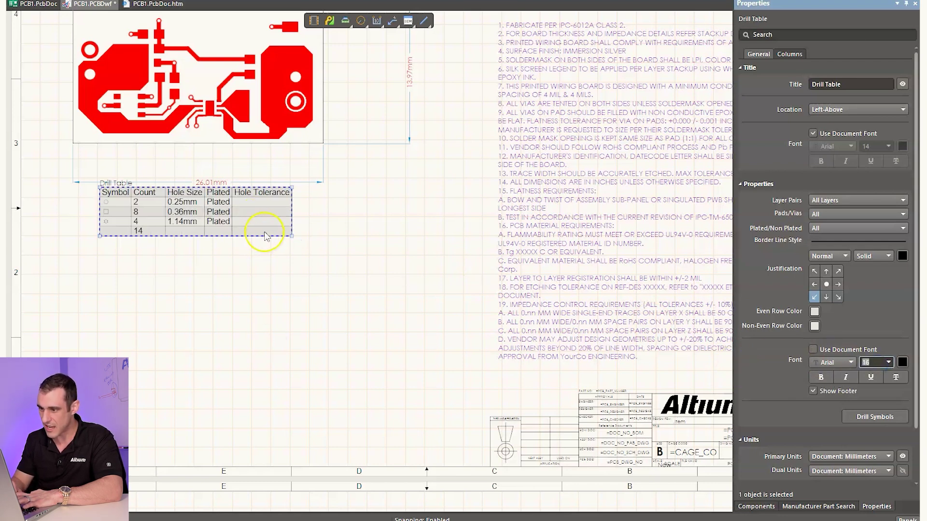
drag(265, 237, 451, 240)
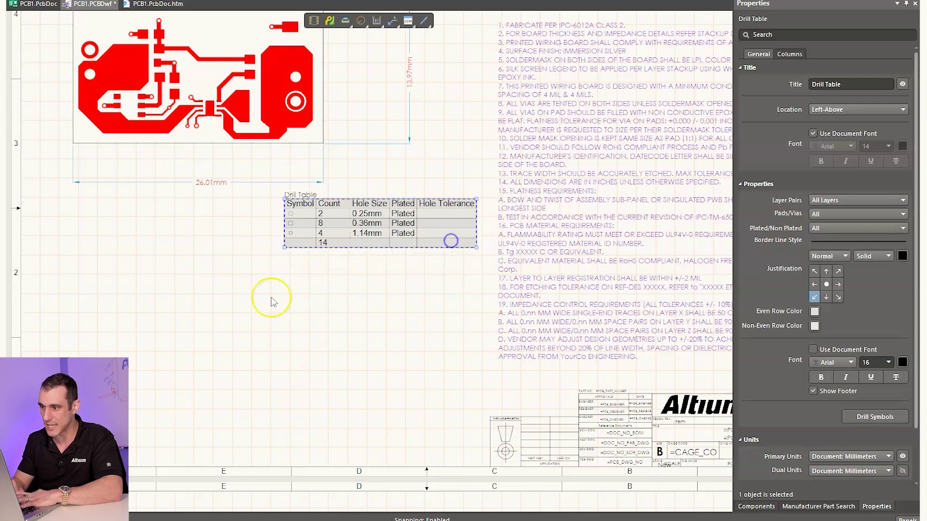
click(132, 244)
Place a Layer Stack Legend (top/bottom copper, FR-4, 0.41mm) at the sheet's lower left.
right_click(127, 305)
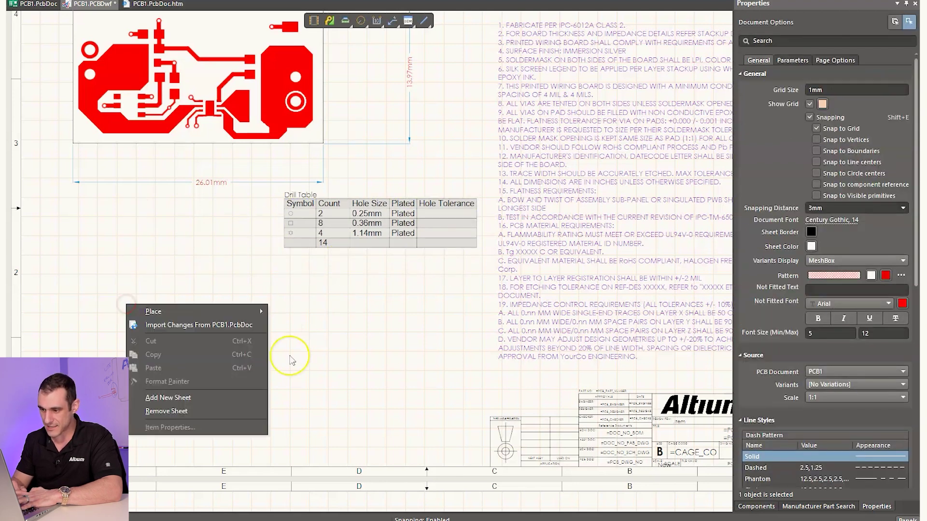
mouse_move(231, 310)
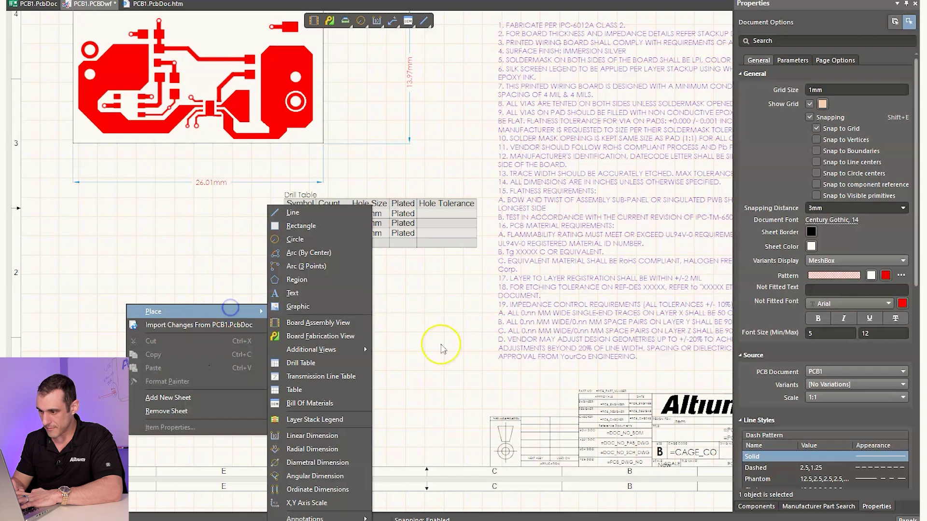
click(351, 421)
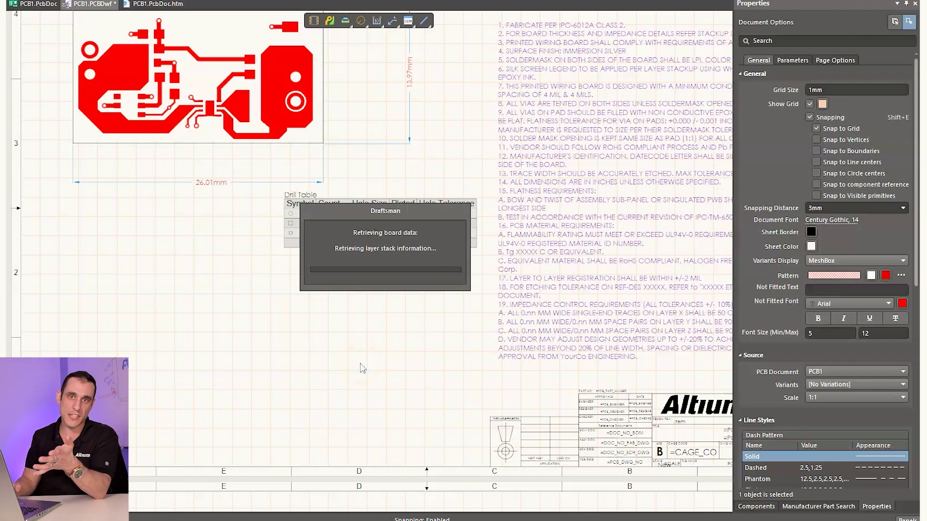
click(416, 290)
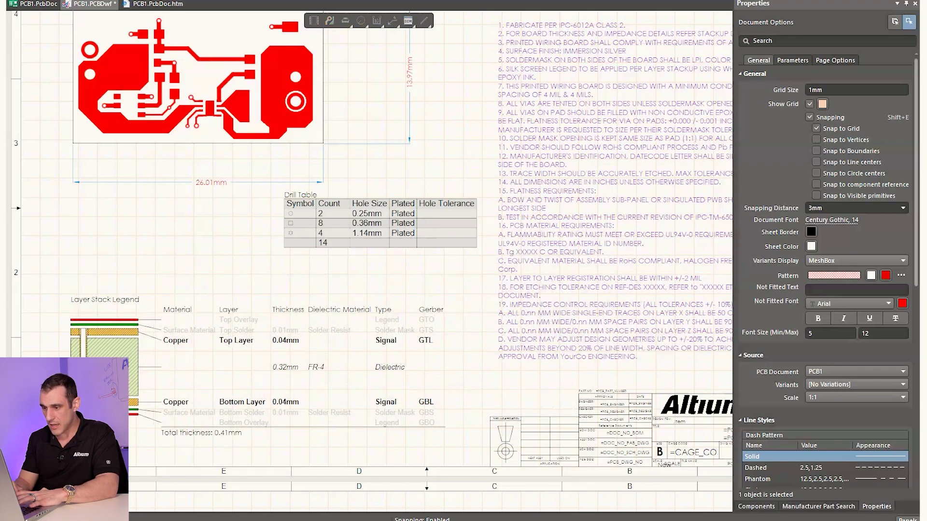
click(118, 338)
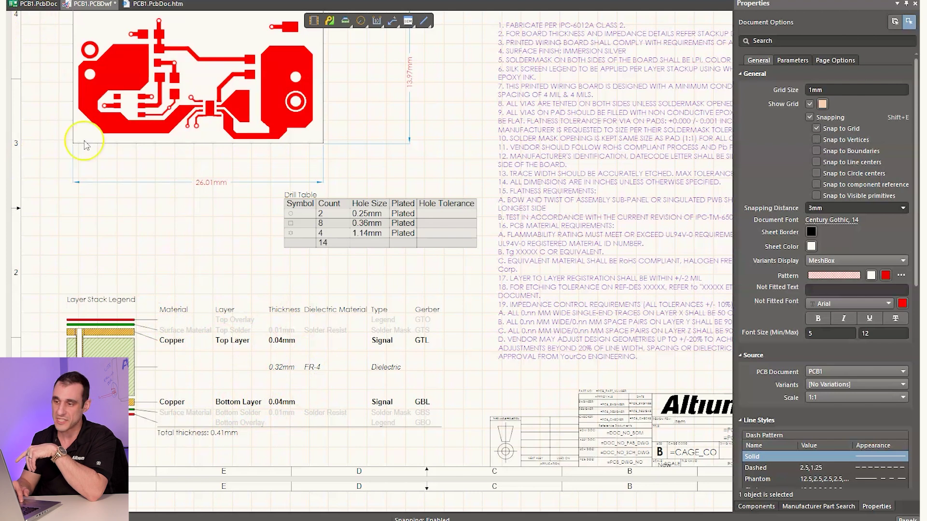
click(311, 240)
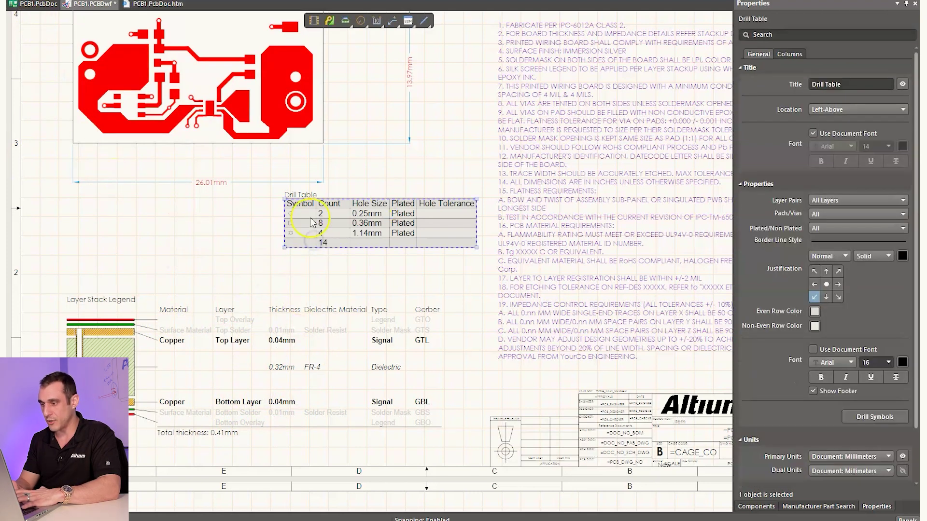
Move the Drill Table left so it sits directly under the Top Layer board view.
drag(311, 240, 168, 236)
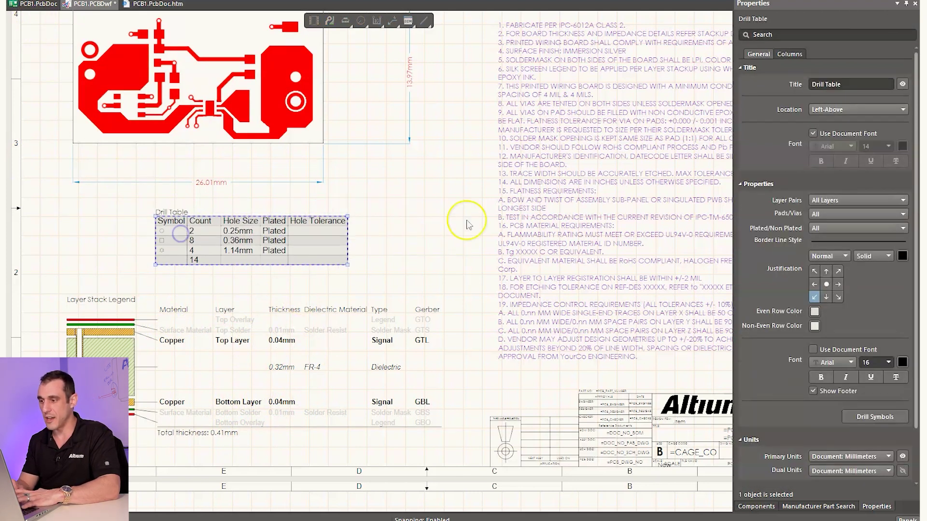
click(442, 190)
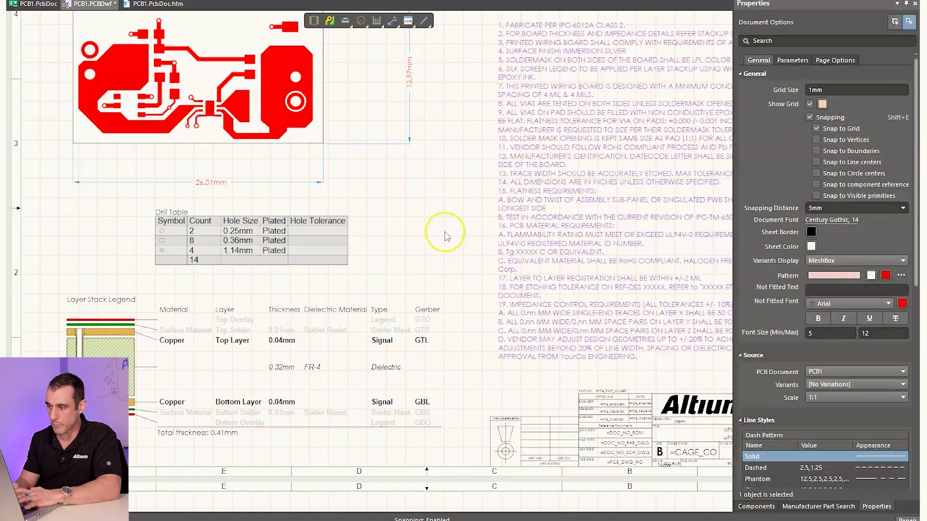
right_drag(442, 308, 430, 389)
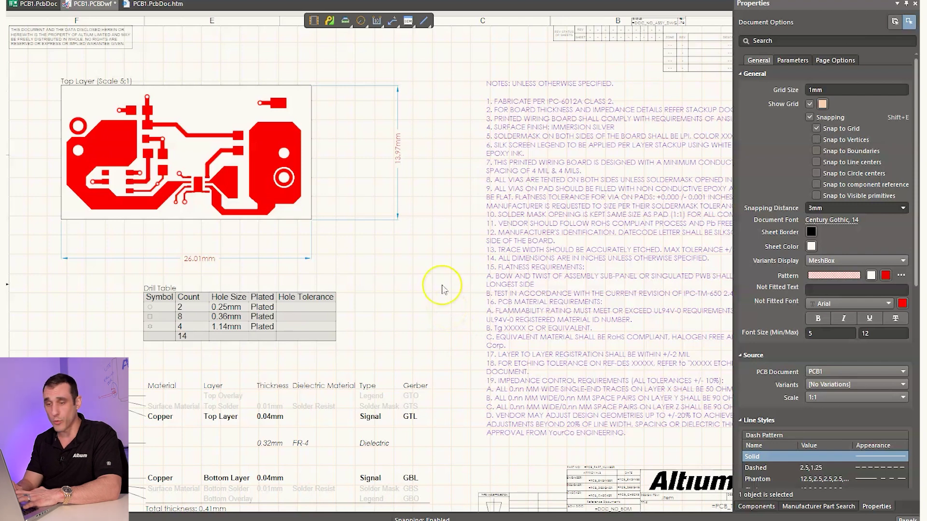
Draw a short trial line near the top of the sheet with the Line tool.
click(394, 22)
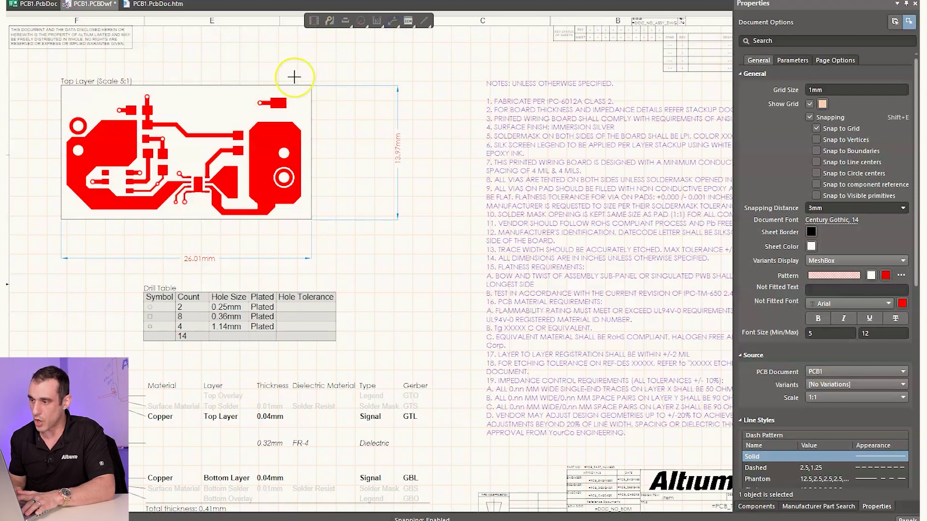
click(246, 77)
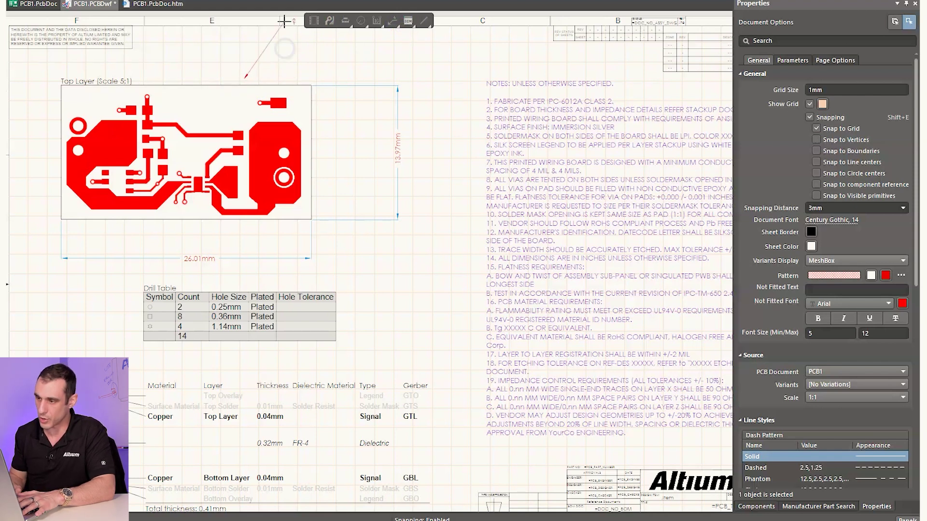
click(305, 52)
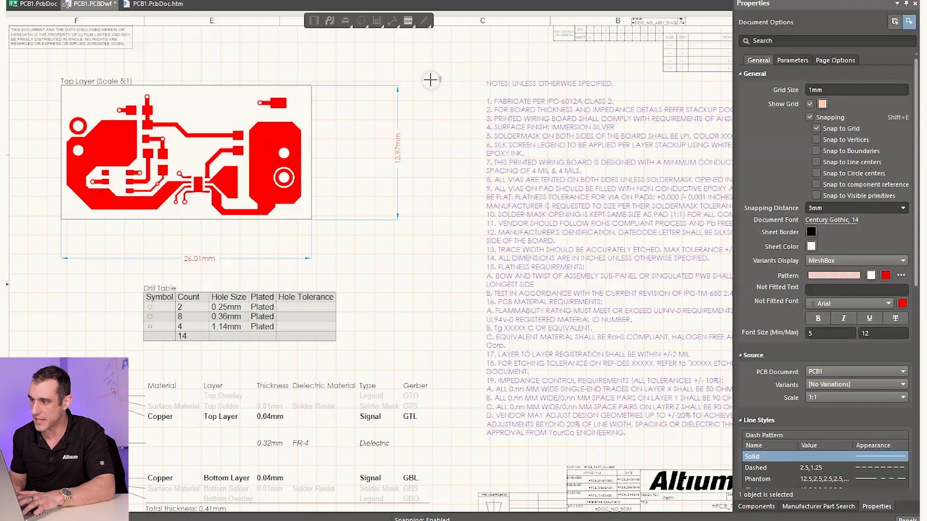
key(Escape)
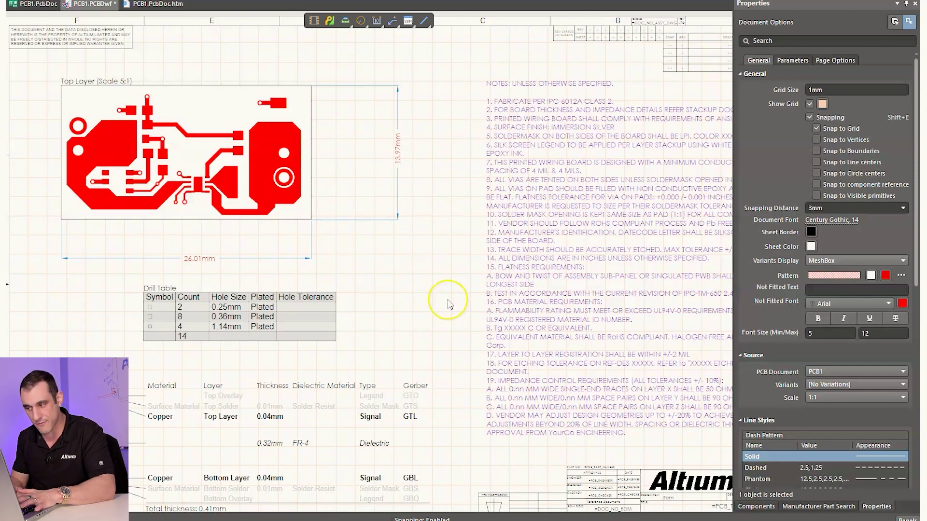
right_drag(386, 314, 283, 315)
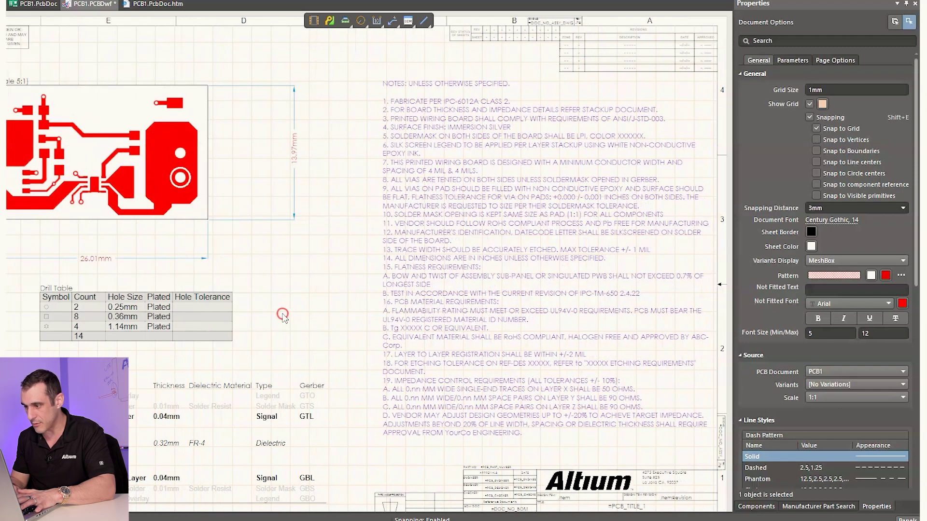
click(694, 340)
click(863, 313)
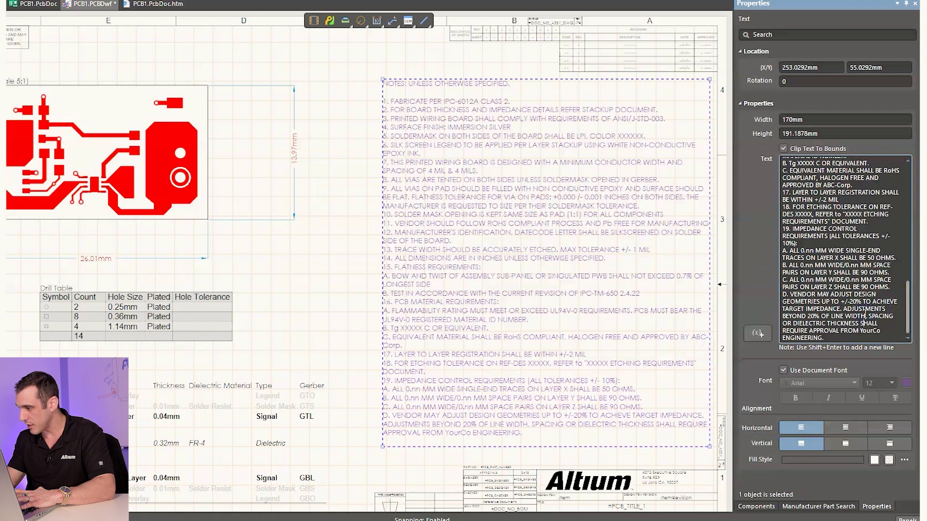
key(ctrl+shift+End)
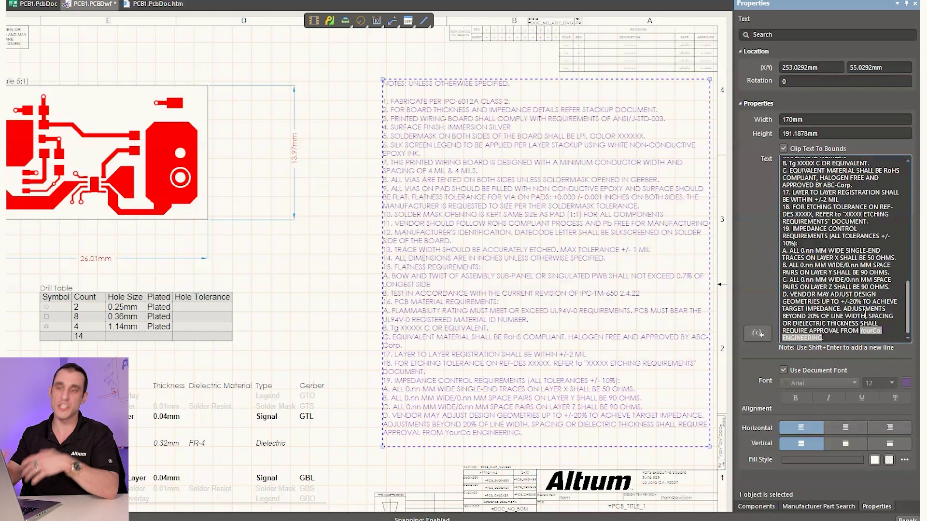
click(454, 459)
scroll(341, 379, down, 5)
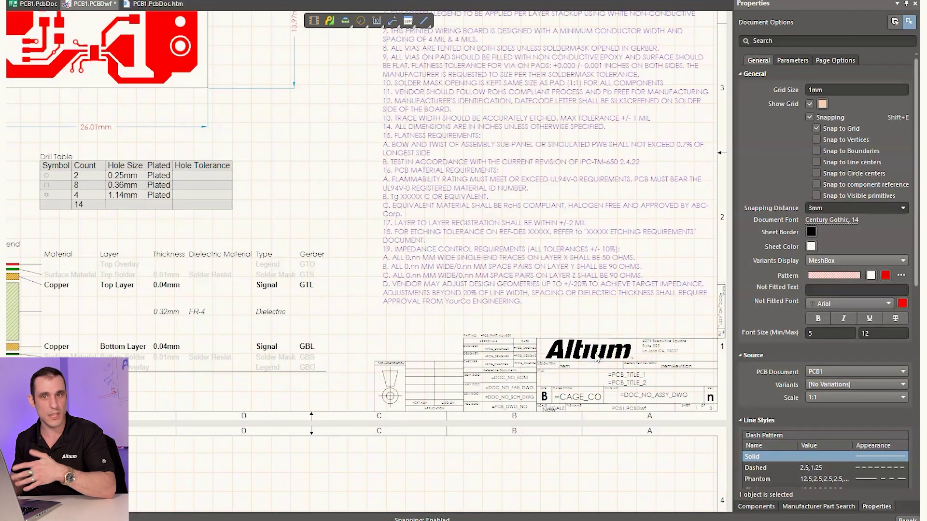
Start placing a Board Assembly View on sheet 2 beside the Left, Top and Front views.
scroll(368, 338, down, 15)
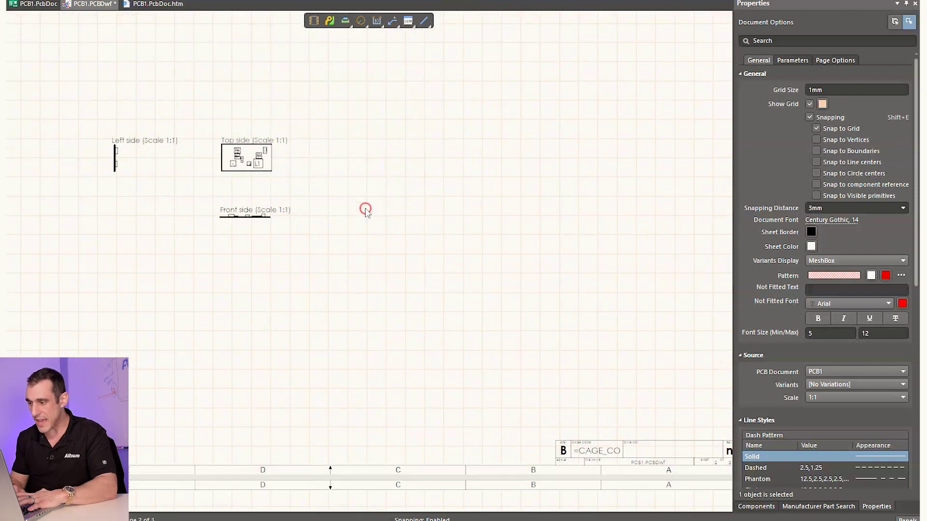
right_drag(362, 207, 288, 285)
right_click(451, 221)
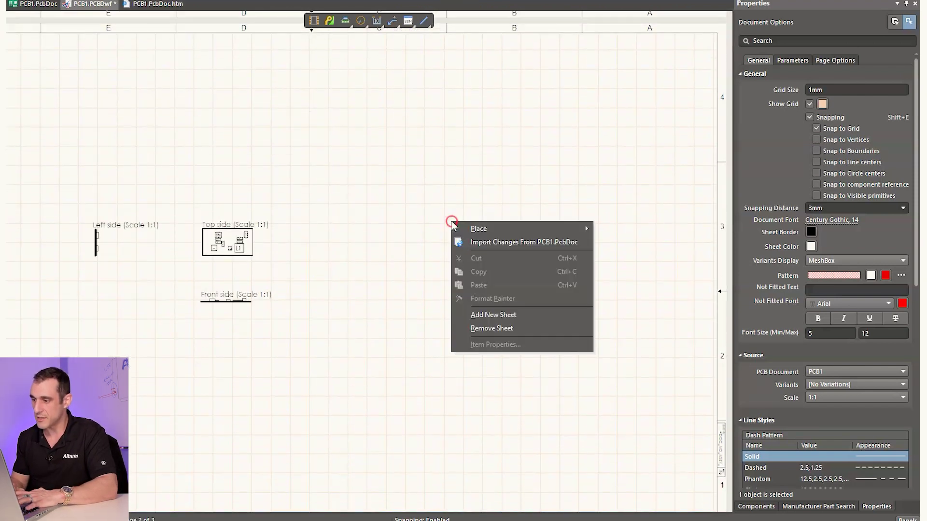
mouse_move(523, 235)
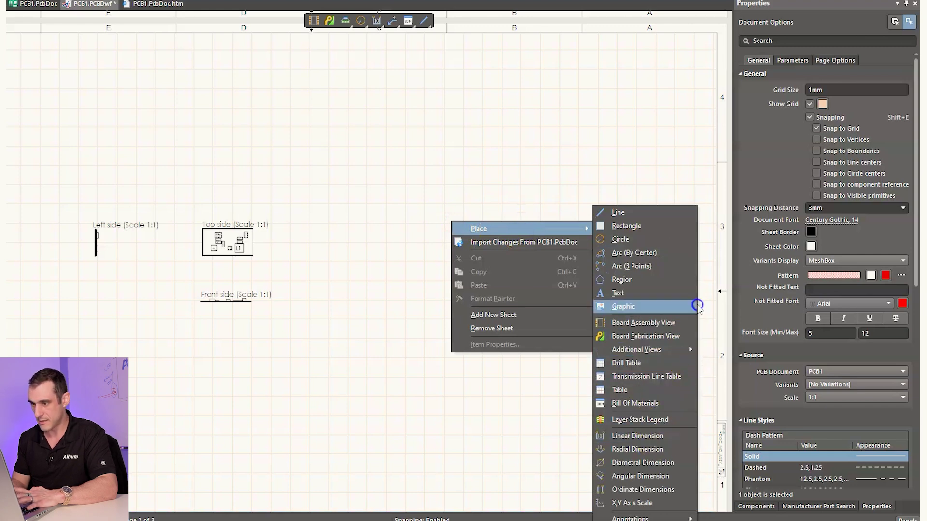
mouse_move(554, 228)
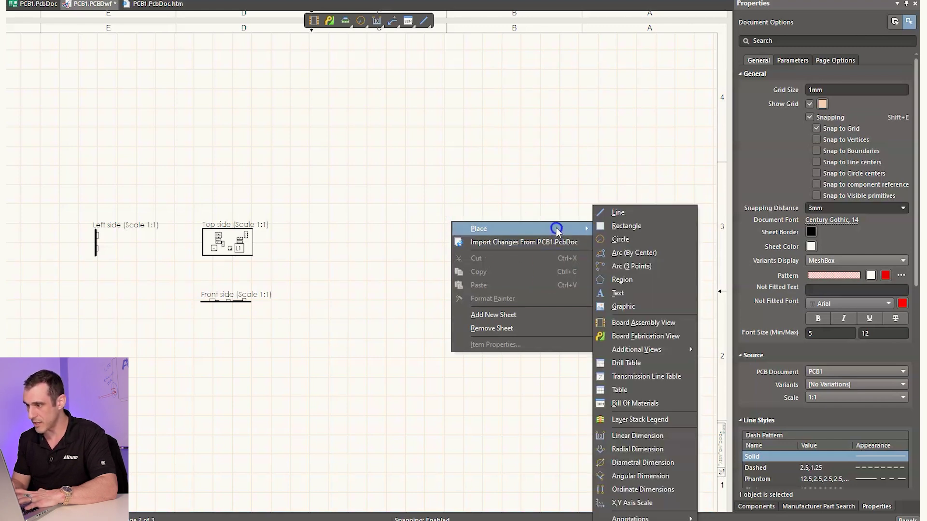
click(622, 320)
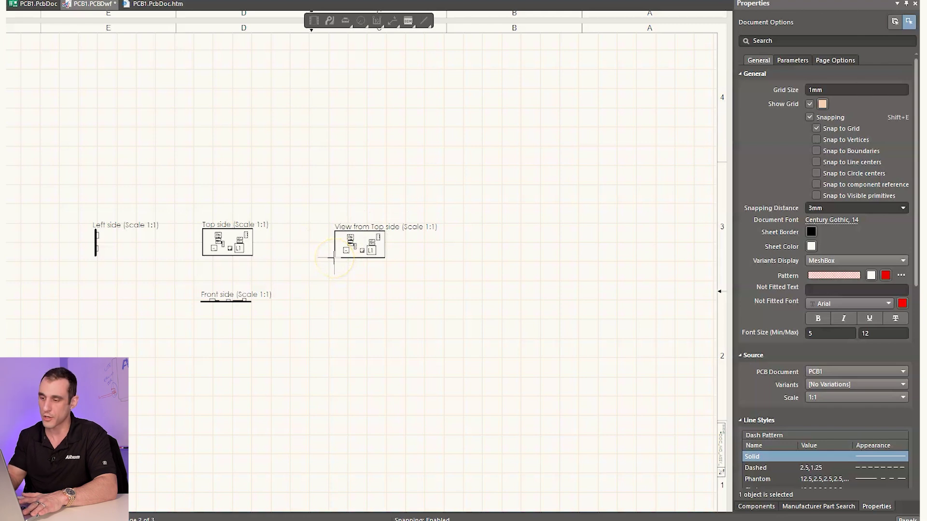
Cancel the extra view placement and set the Top side view scale to 5:1.
right_click(334, 259)
click(242, 250)
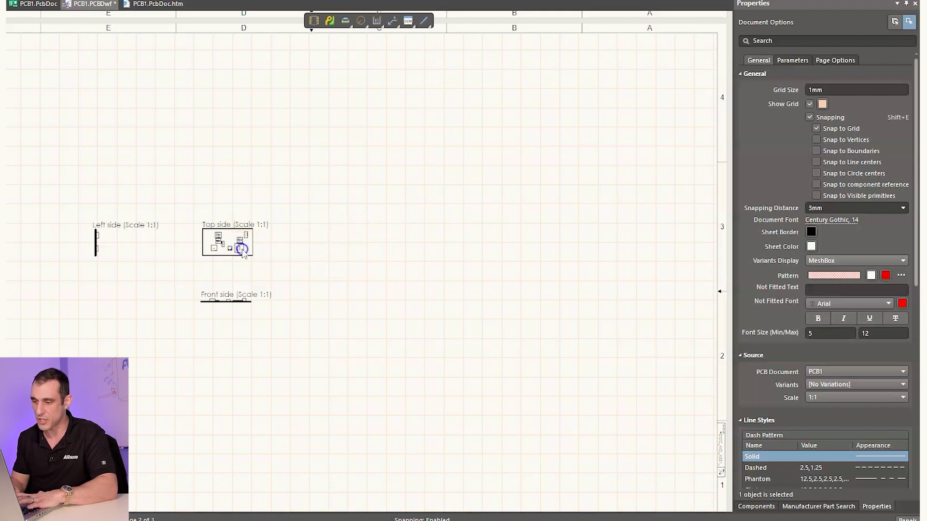
click(306, 245)
click(246, 213)
click(232, 235)
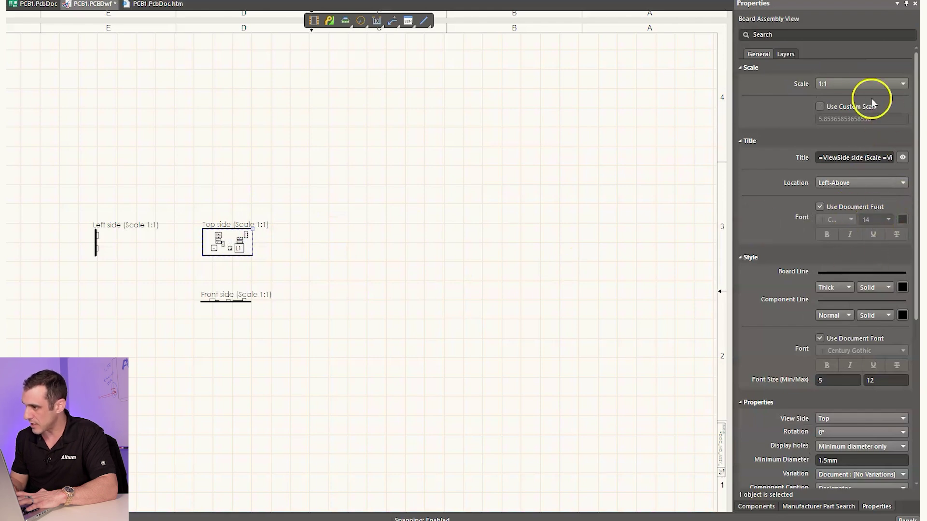
click(850, 86)
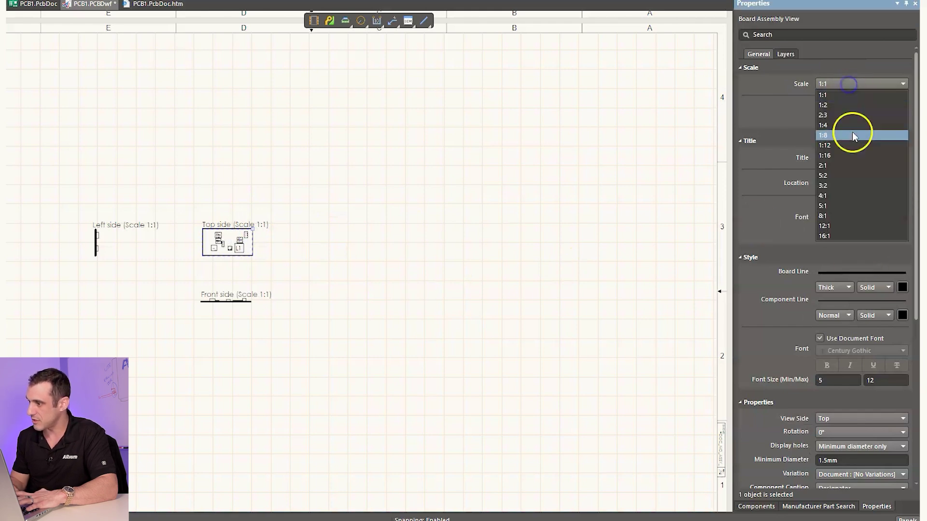
click(847, 206)
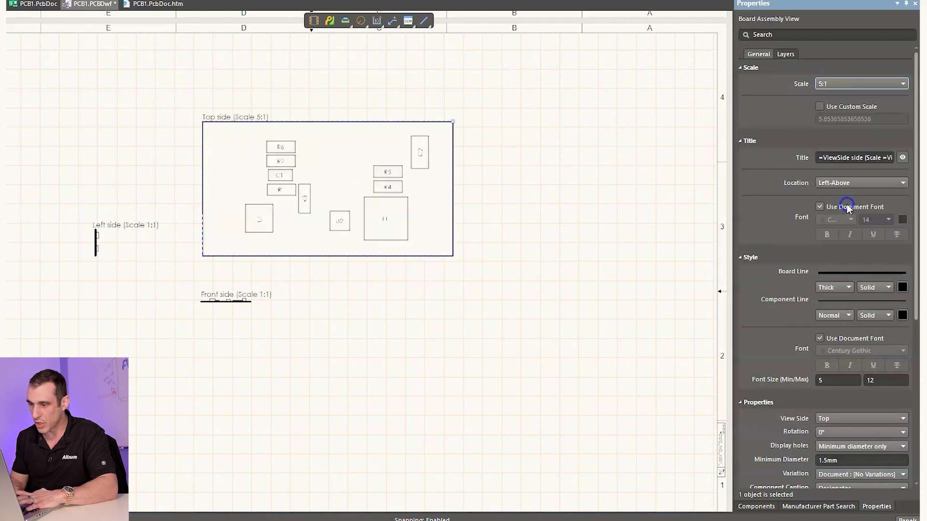
click(511, 225)
click(411, 207)
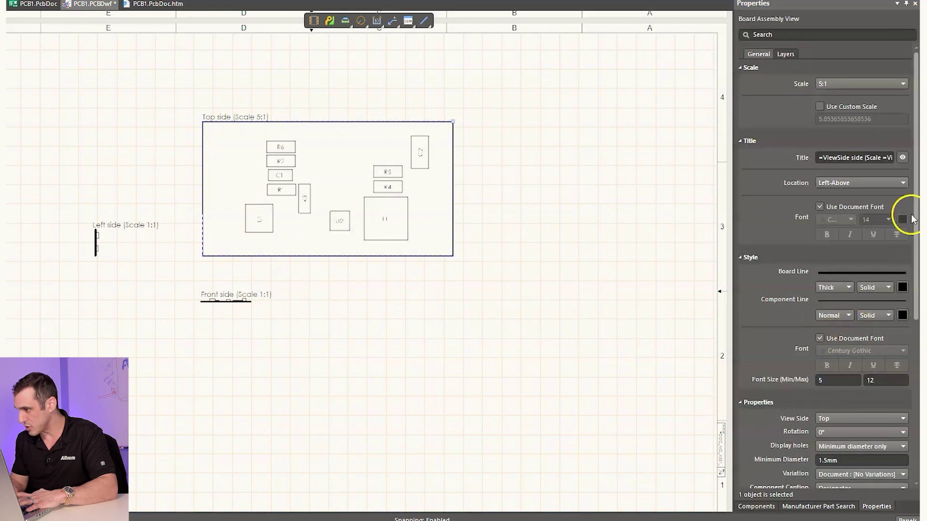
click(253, 303)
Set the Front and Left side views to 5:1 and move the Left view up beside Top.
click(218, 301)
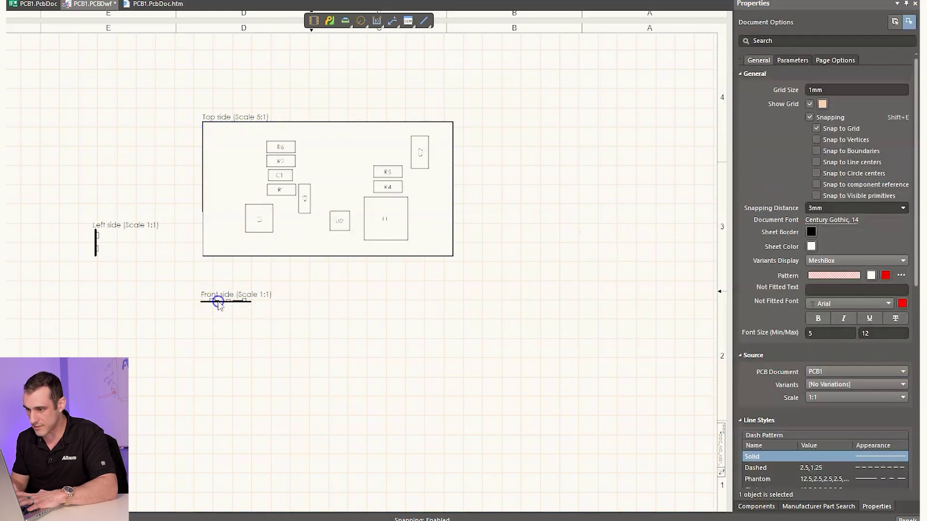
click(862, 83)
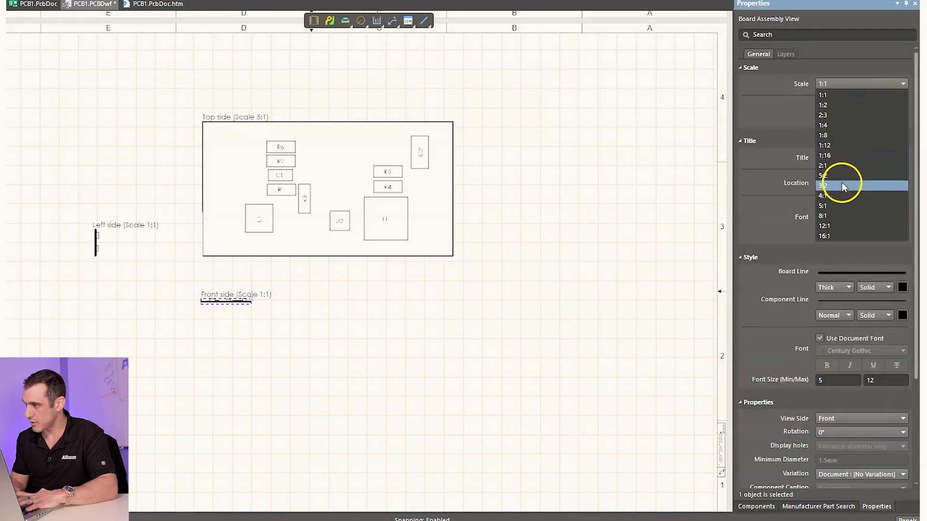
click(841, 206)
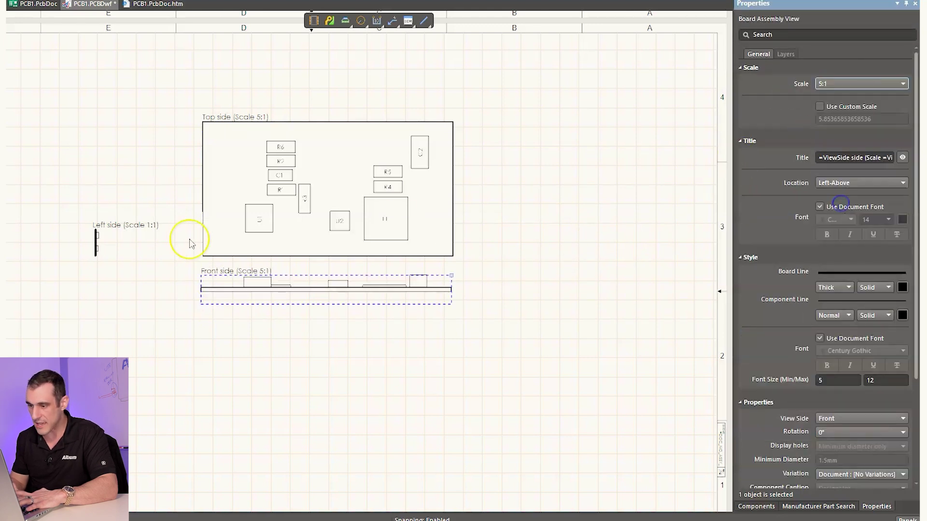
click(96, 239)
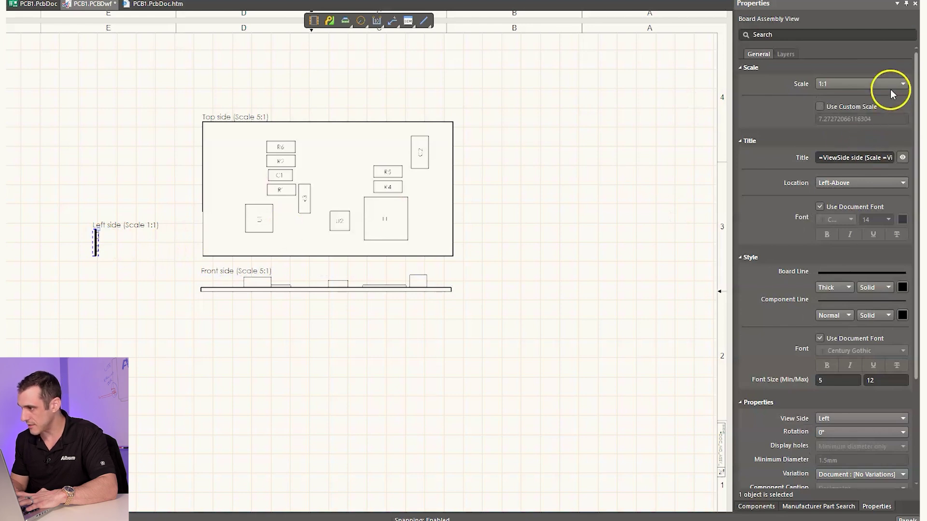
click(890, 85)
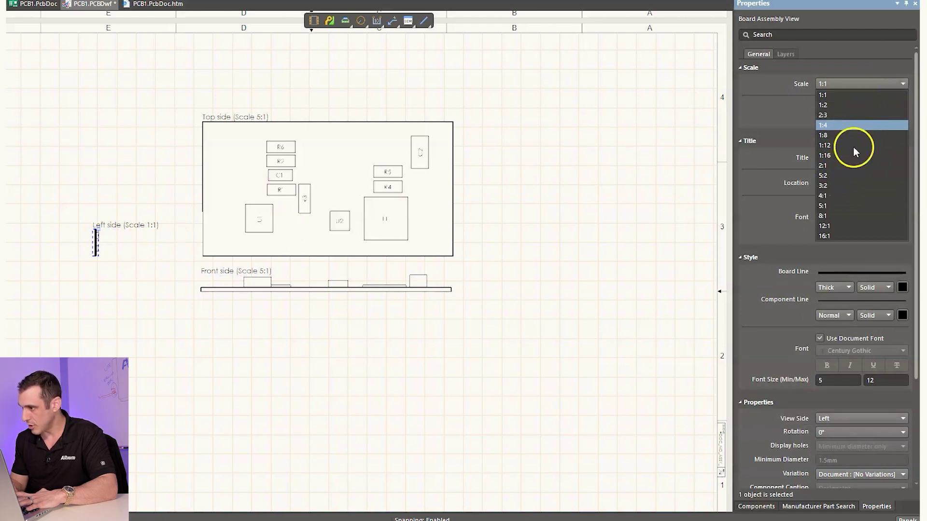
click(843, 206)
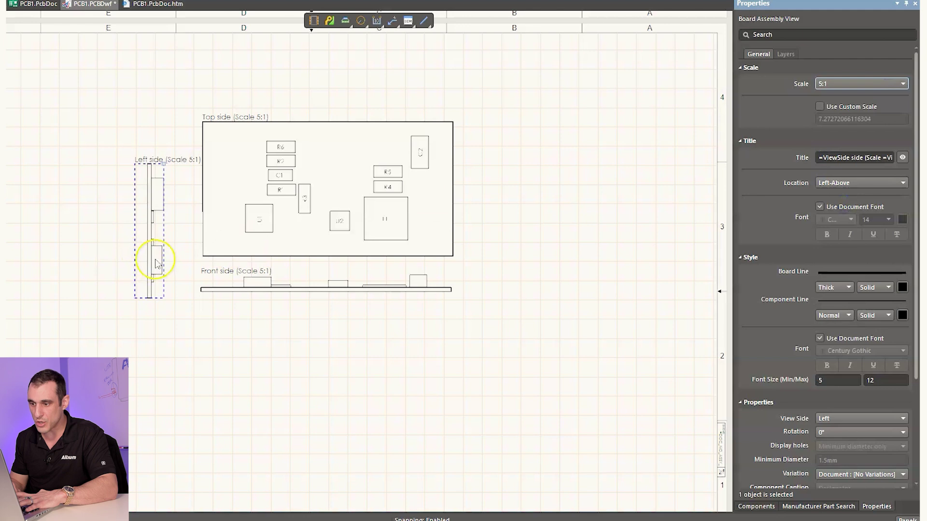
drag(155, 257, 147, 201)
Align the Top view level with the Left view and the Front view under the Top view.
mouse_move(222, 223)
mouse_down()
mouse_move(222, 211)
mouse_move(236, 218)
mouse_up()
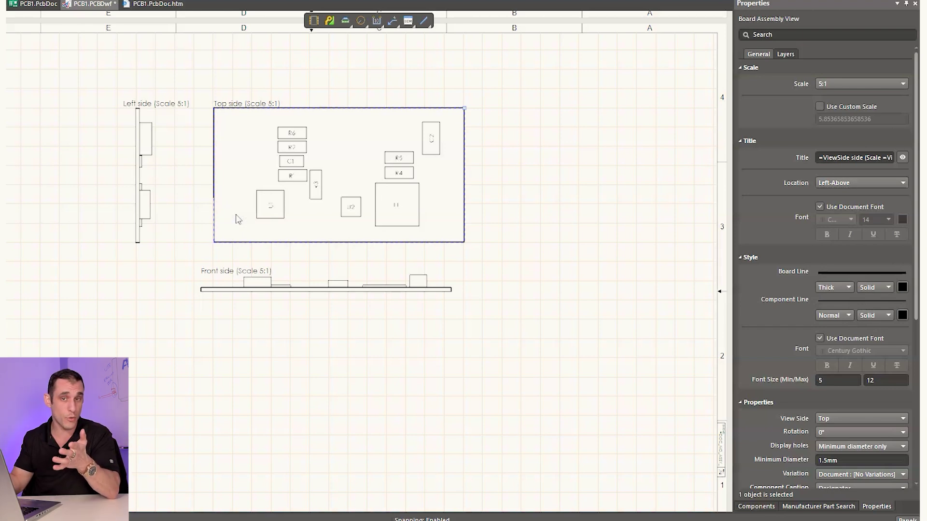
mouse_move(283, 290)
mouse_down()
mouse_move(292, 261)
mouse_move(295, 322)
mouse_move(296, 298)
mouse_up()
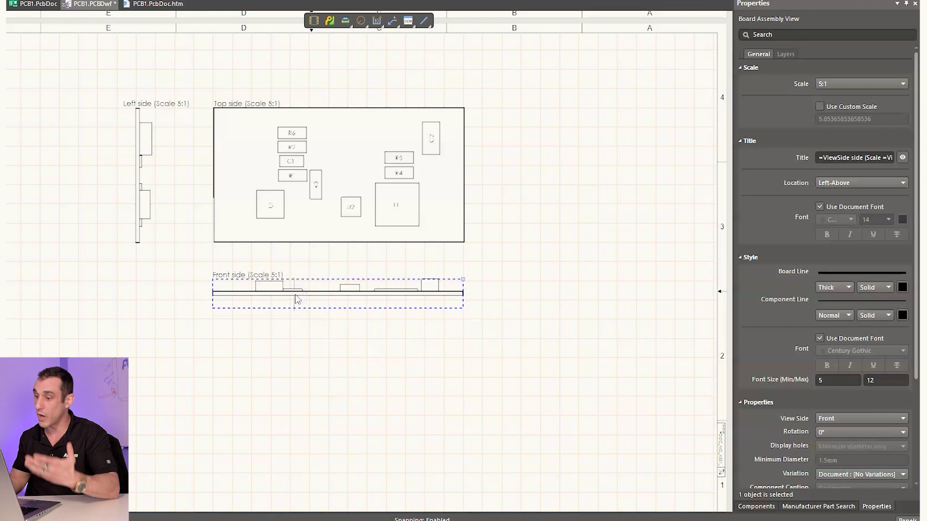
click(292, 404)
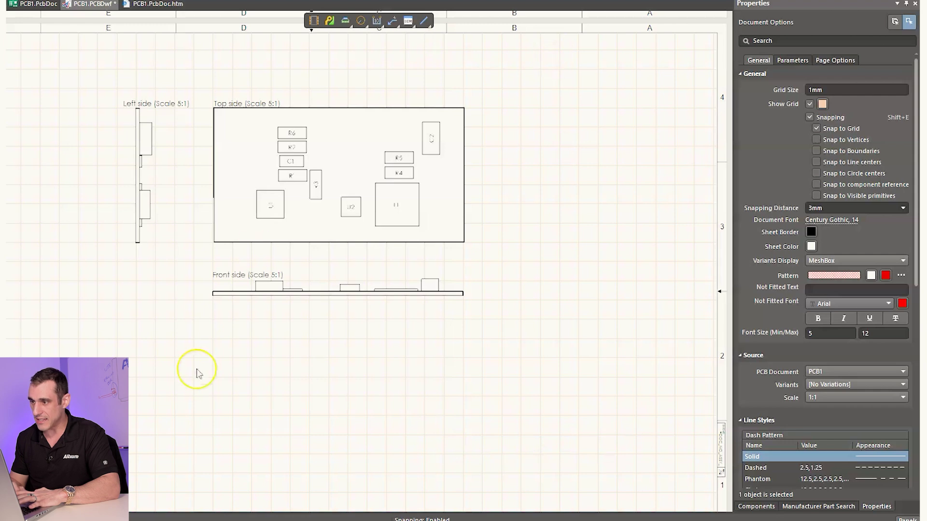
Place a single New Text label at the sheet's lower left.
click(153, 392)
right_click(152, 392)
mouse_move(207, 400)
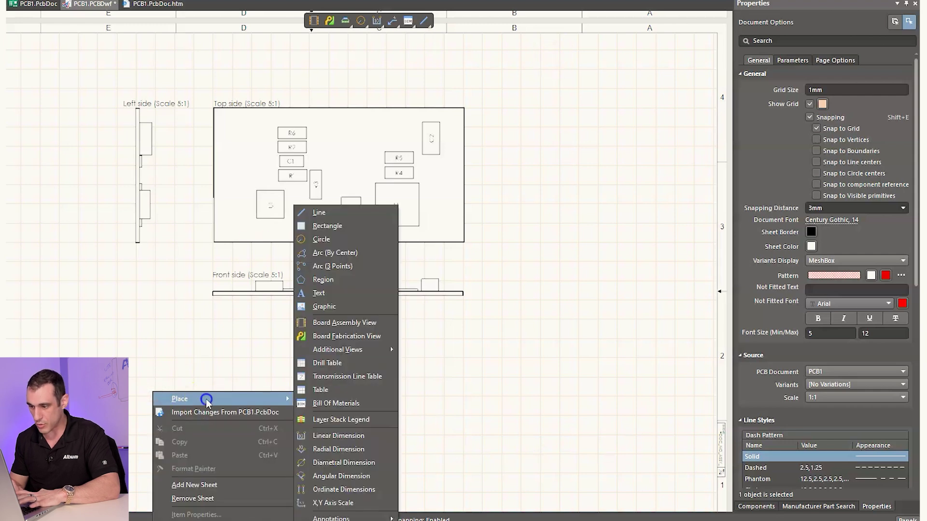
click(376, 294)
click(133, 377)
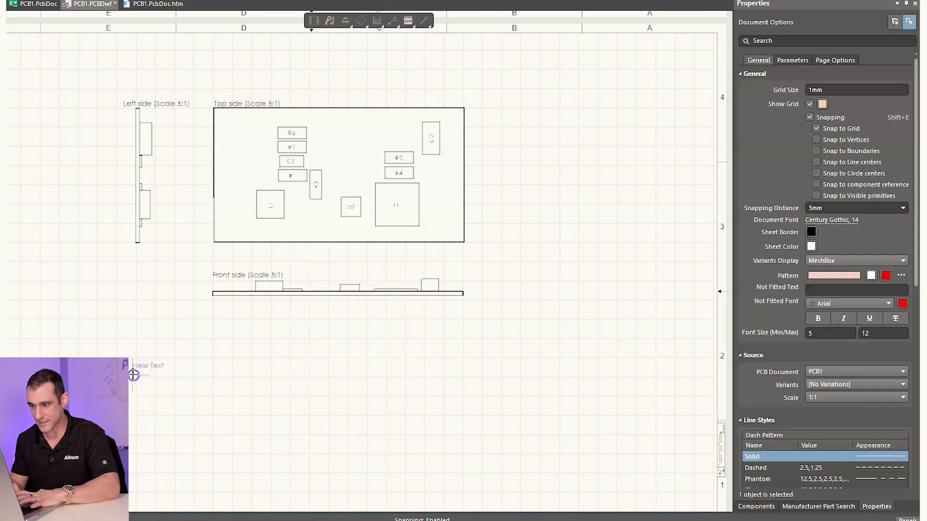
right_click(264, 409)
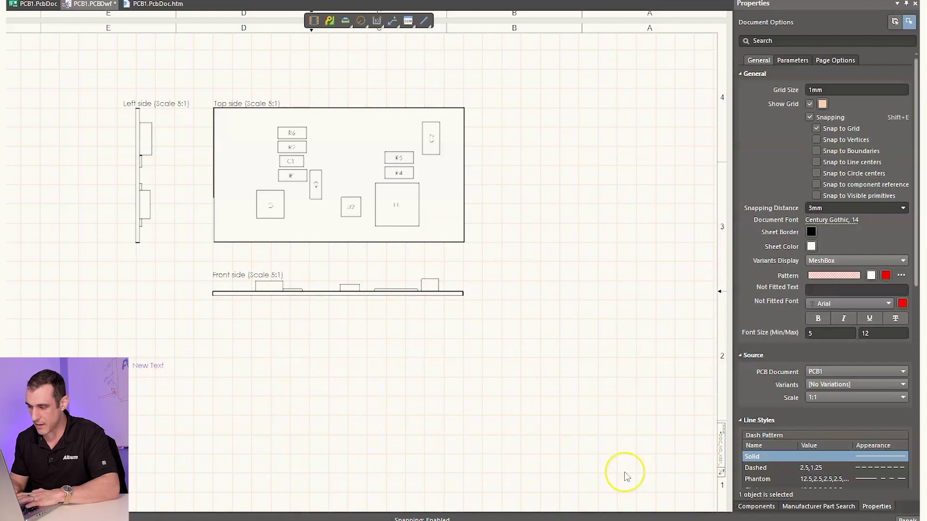
key(alt+Tab)
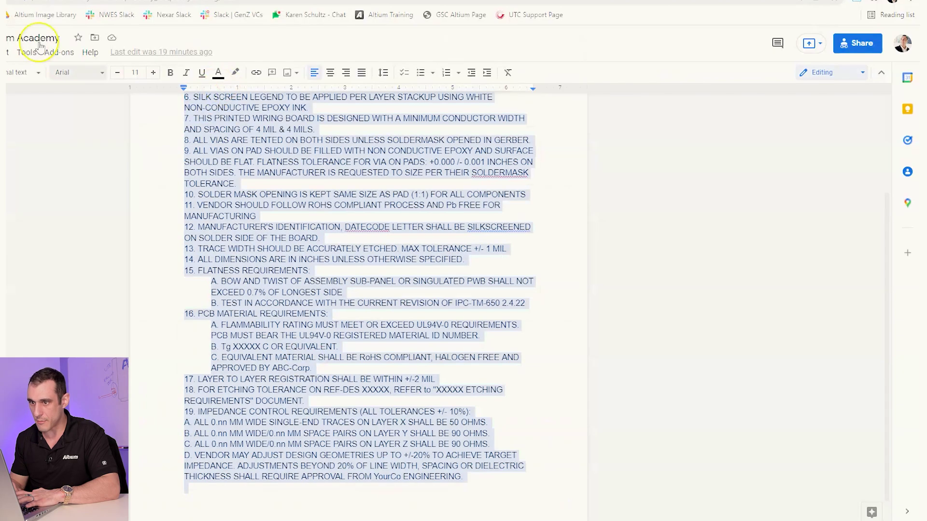
Delete assembly note 7 about not trimming connector leads, leaving items 1–6.
key(alt+Tab)
click(273, 275)
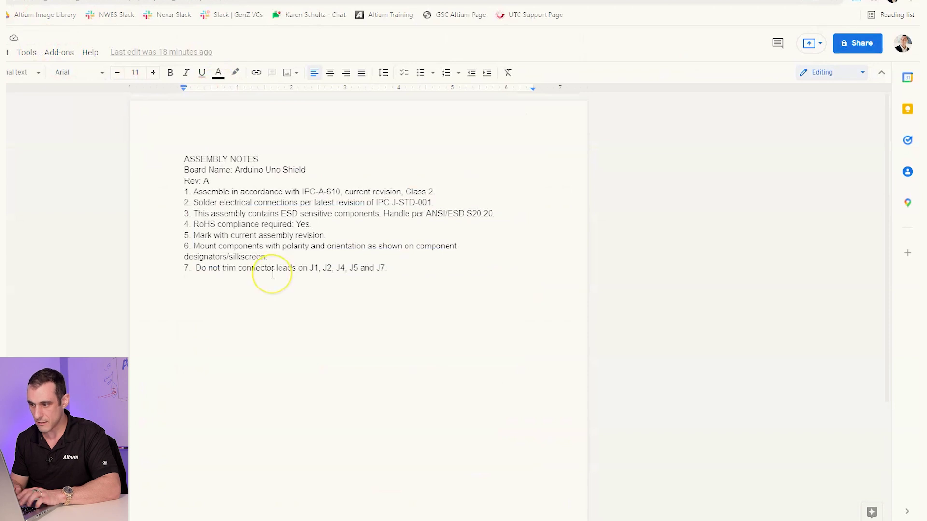
key(ctrl+a)
click(283, 332)
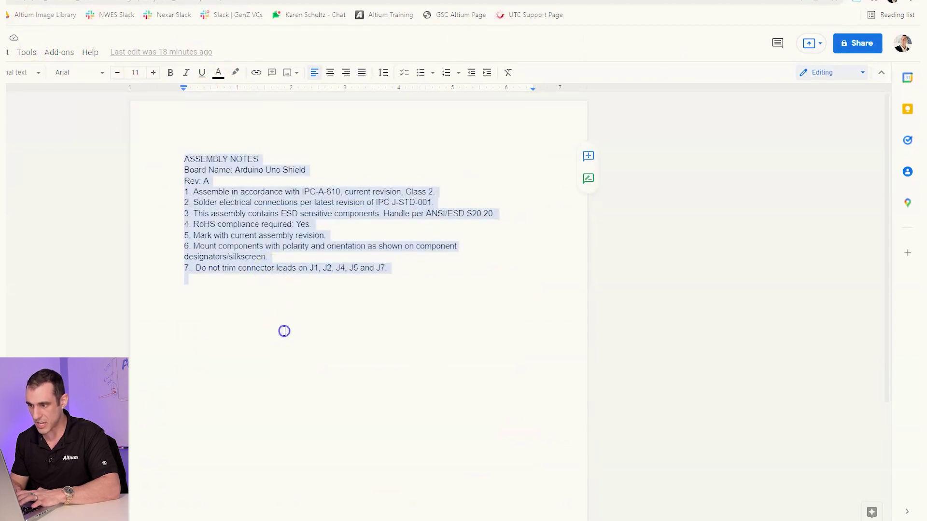
click(412, 269)
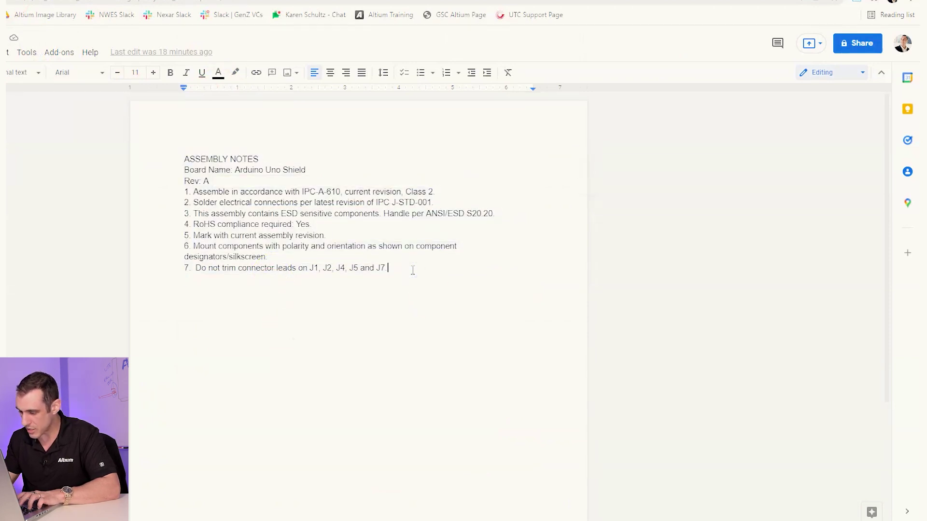
key(shift+Home)
key(BackSpace)
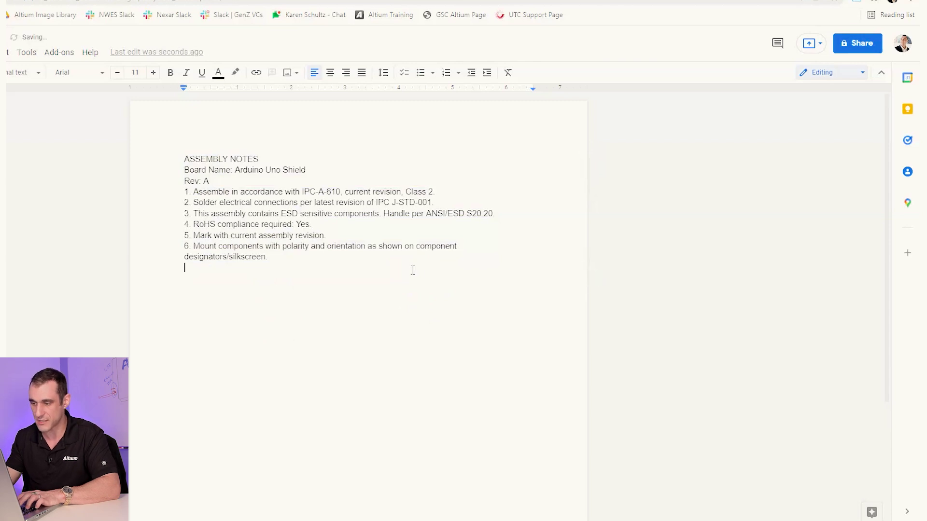
key(shift+Up)
key(shift+Up)
key(shift+Up)
key(shift+Up)
key(shift+Up)
key(shift+Up)
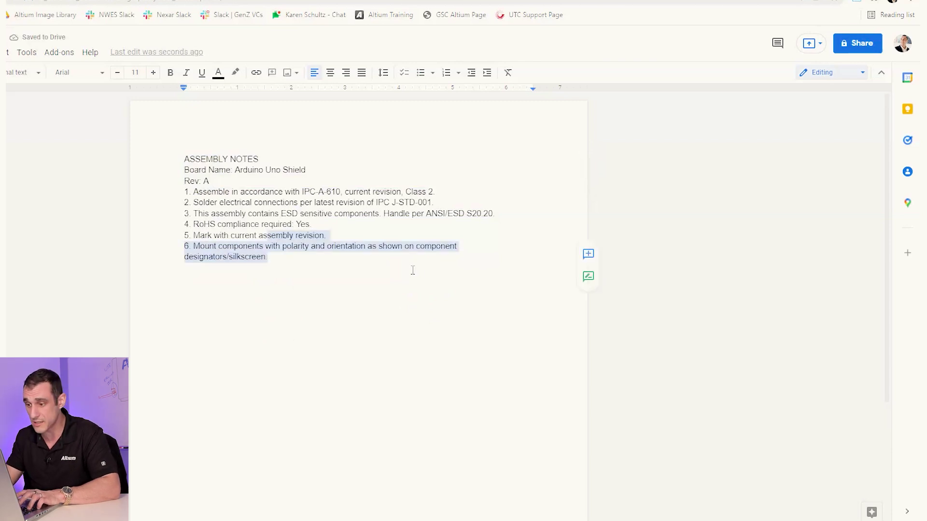
key(shift+Home)
key(ctrl+c)
click(321, 352)
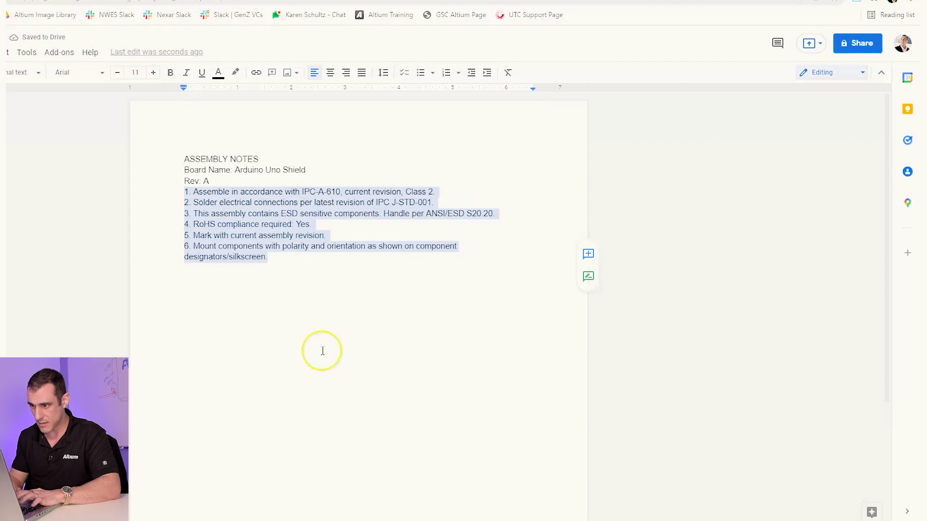
click(428, 472)
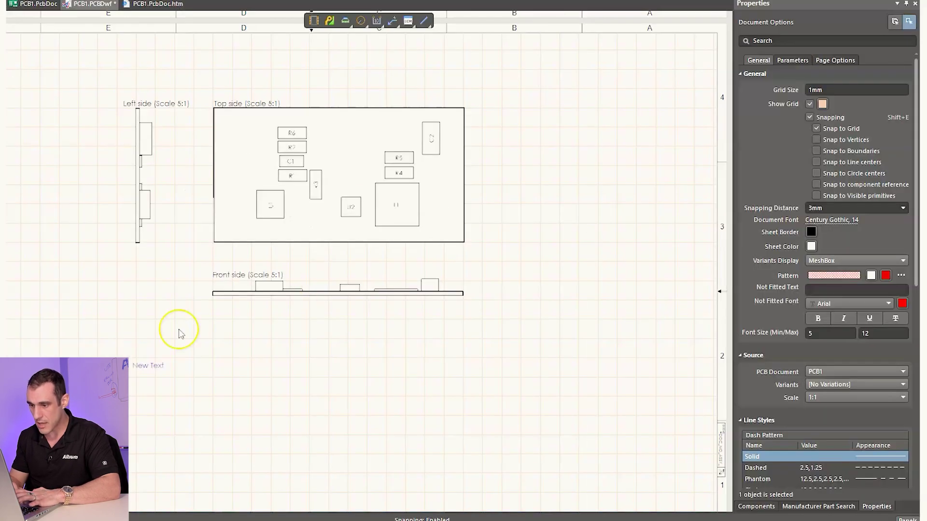
Replace the New Text label's content with the six pasted assembly notes plus a title line.
click(148, 367)
click(856, 159)
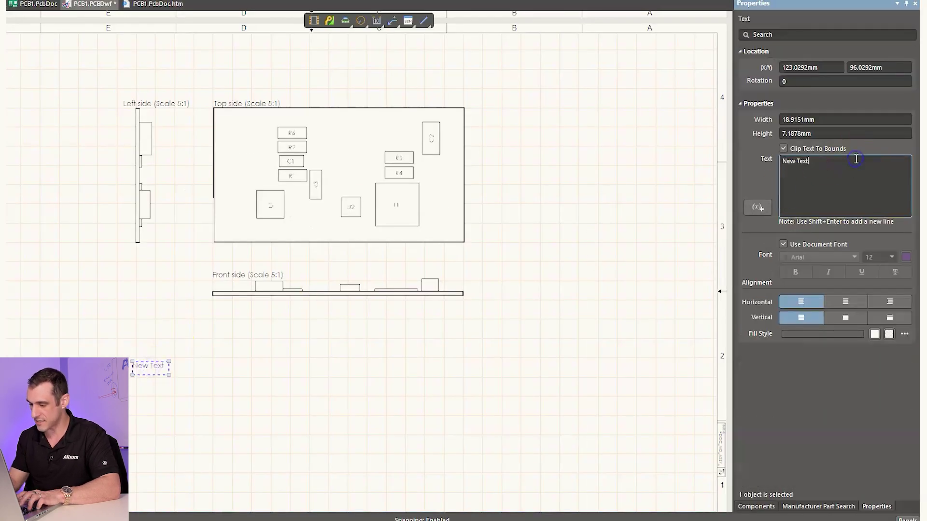
key(ctrl+a)
key(ctrl+v)
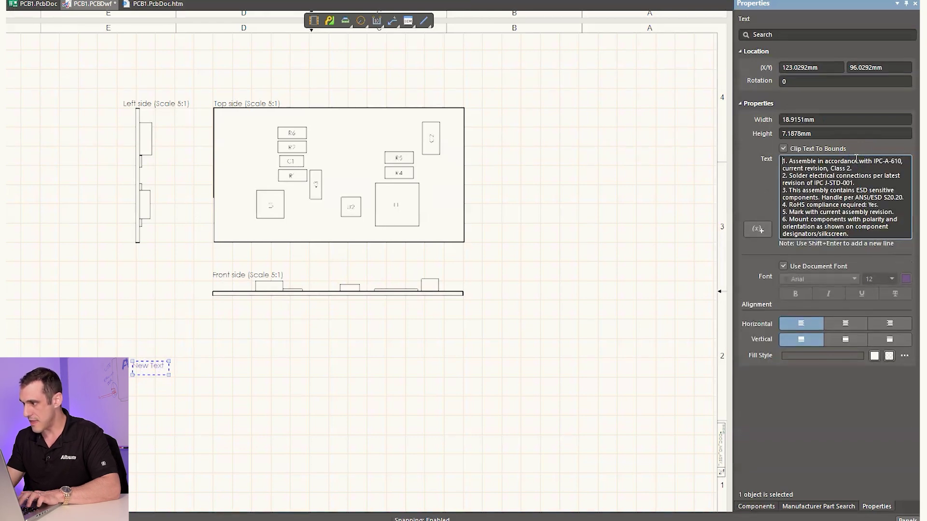
key(shift+Return)
key(shift+Return)
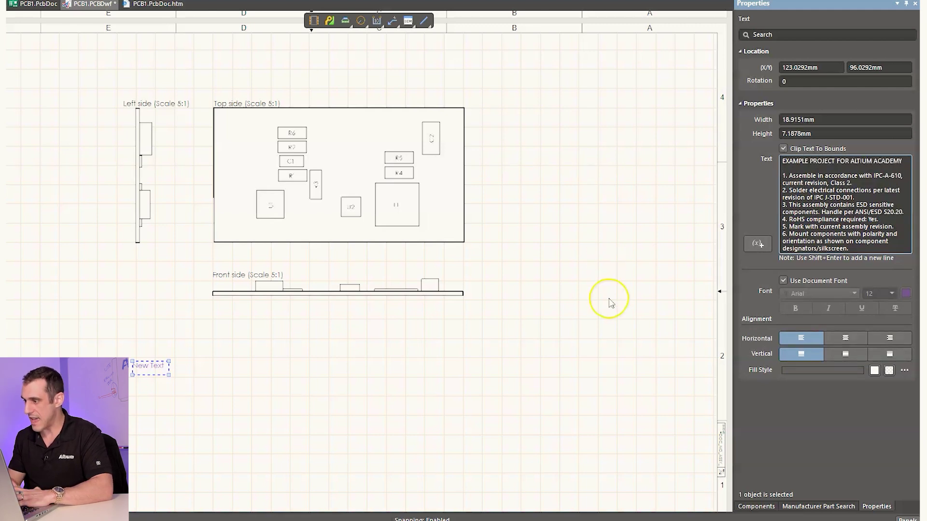
click(510, 344)
Enlarge the notes text frame and move it below the front side view.
click(161, 371)
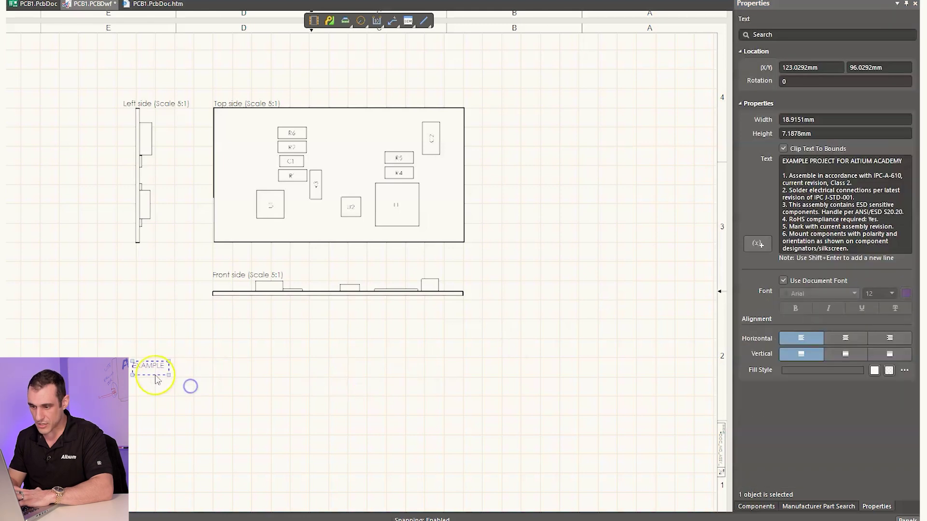
drag(166, 377, 455, 455)
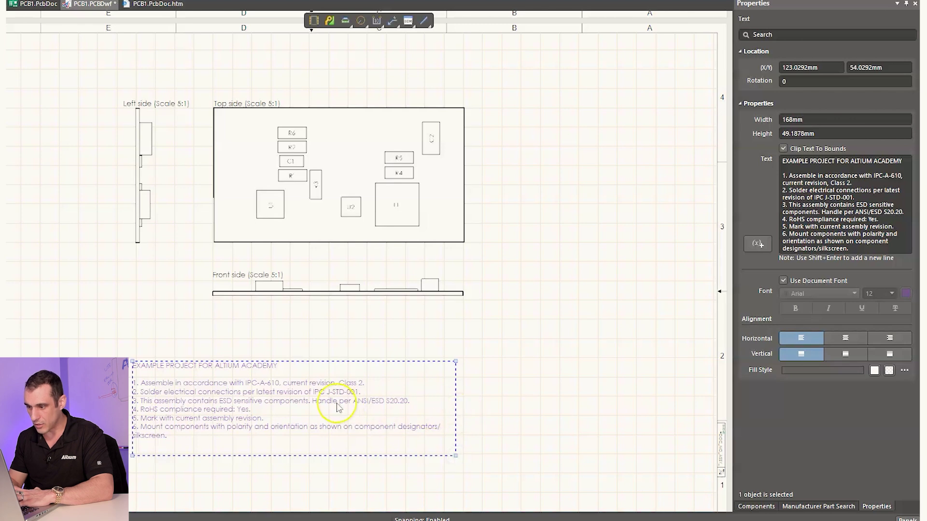
drag(337, 407, 347, 377)
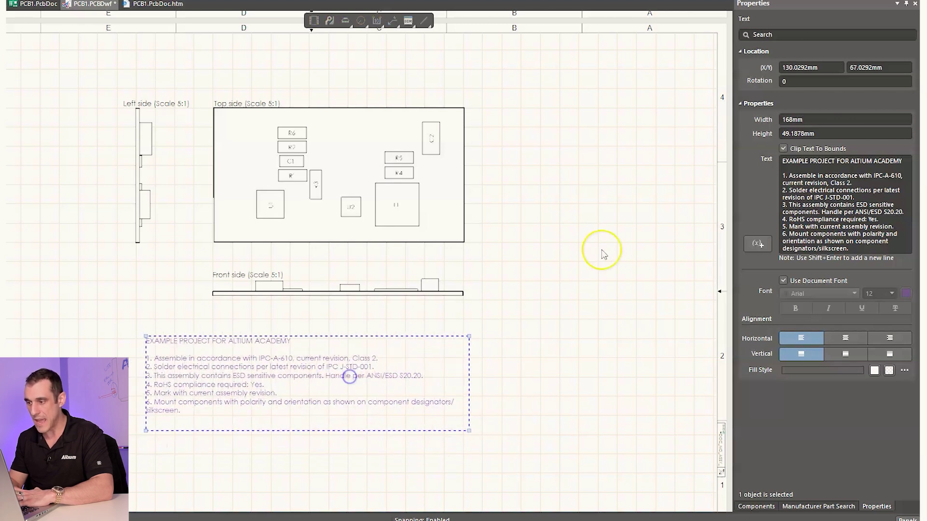
click(606, 252)
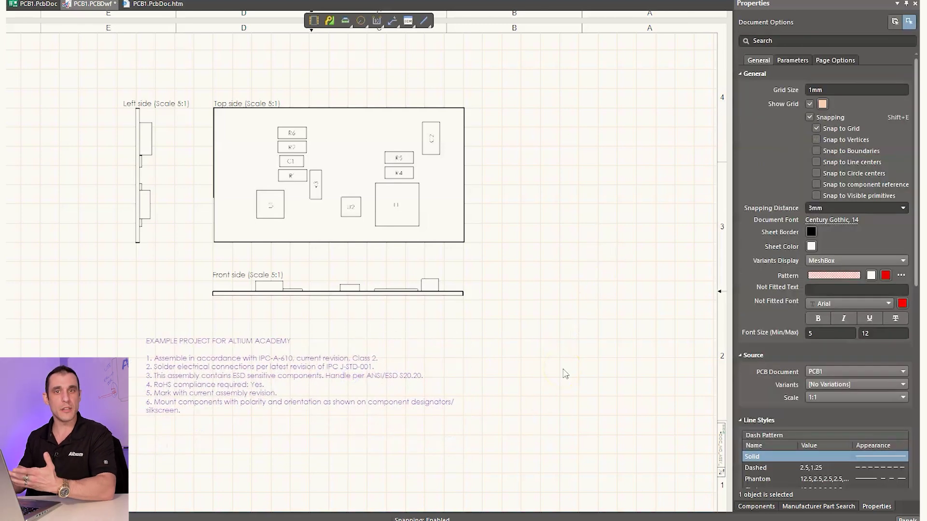
right_drag(463, 369, 550, 256)
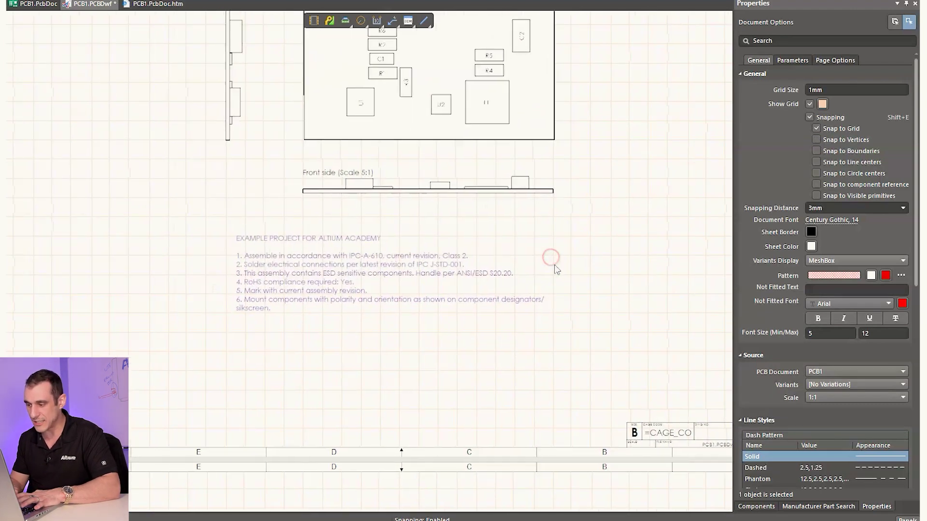
Remove the empty extra sheet below the assembly sheet.
ctrl+scroll(537, 296, down, 1)
right_click(433, 468)
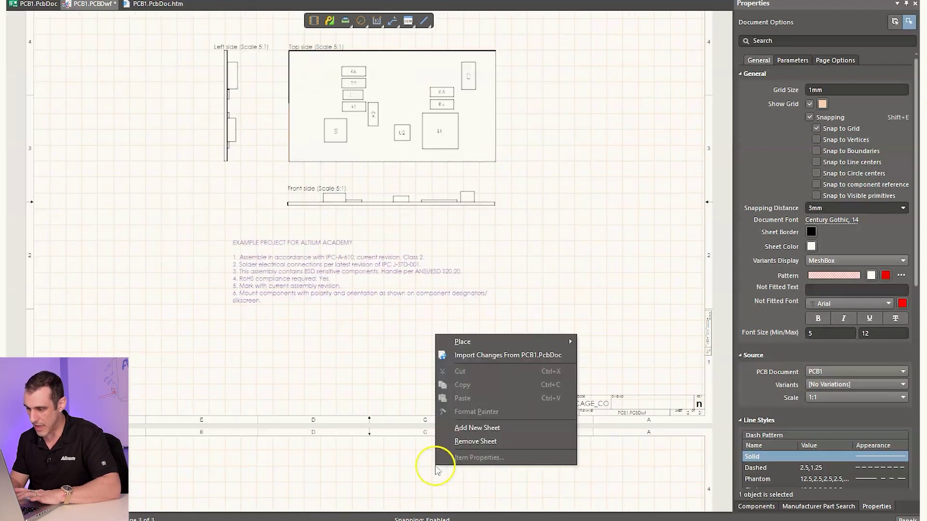
click(512, 441)
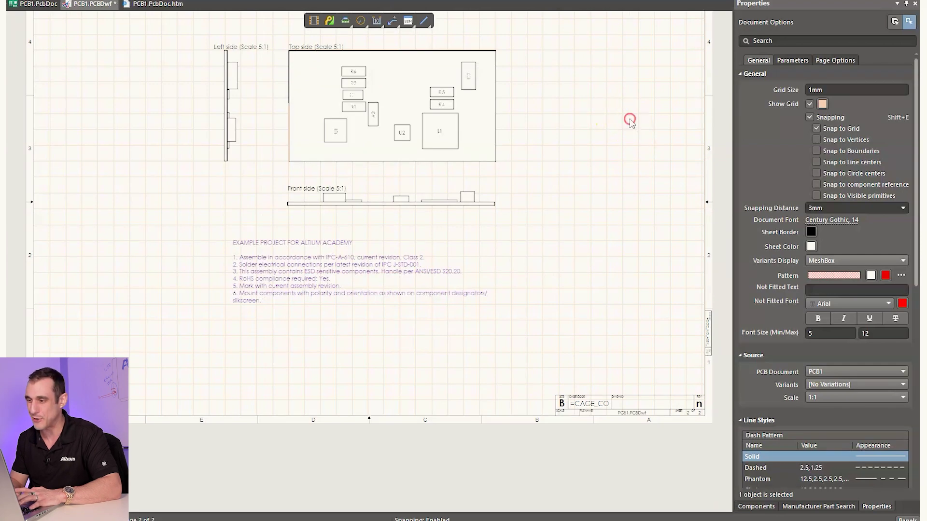
Scroll up to the fabrication sheet's notes and revisions table.
scroll(607, 234, up, 3)
scroll(607, 232, up, 2)
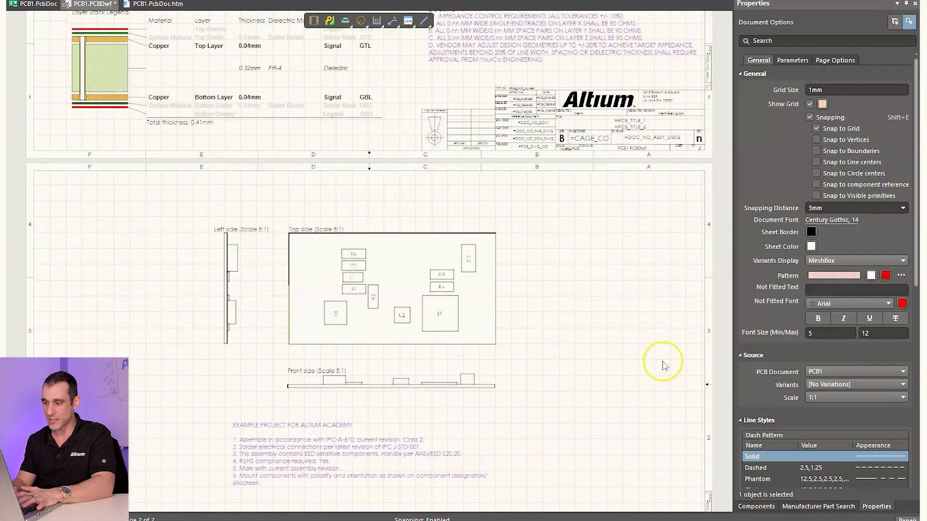
scroll(632, 338, down, 3)
scroll(623, 332, up, 1)
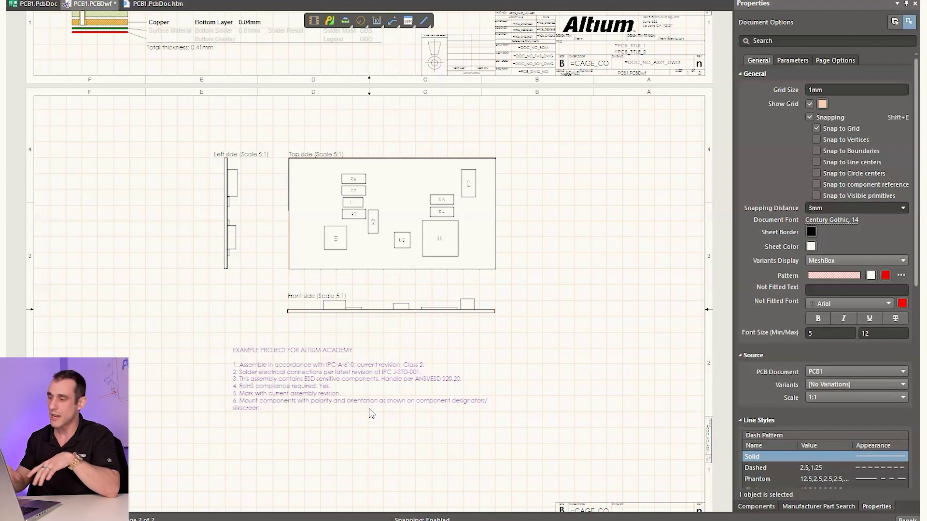
scroll(501, 310, up, 6)
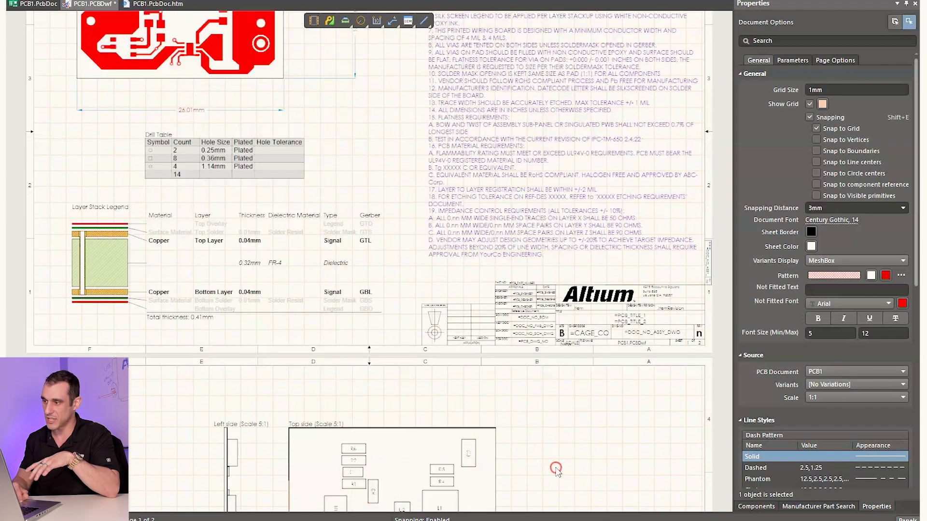
scroll(385, 181, up, 1)
scroll(398, 300, up, 1)
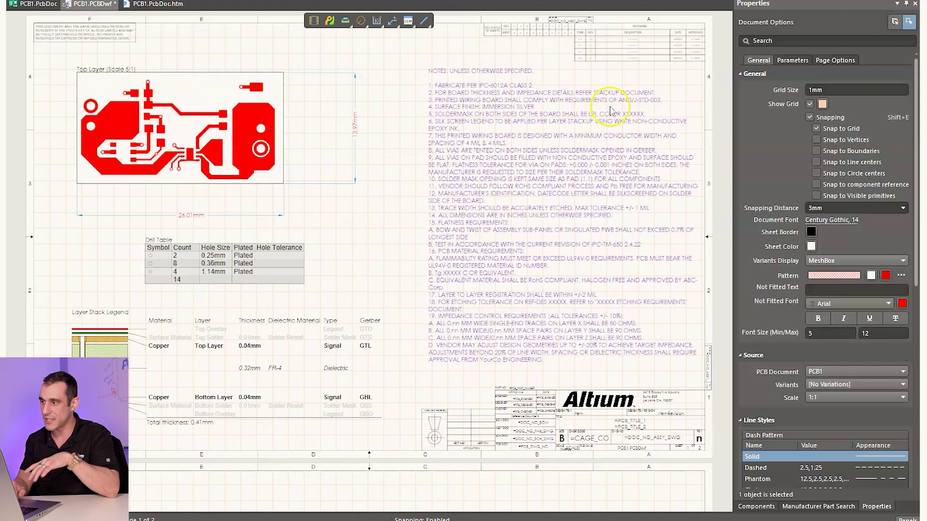
ctrl+scroll(656, 25, up, 3)
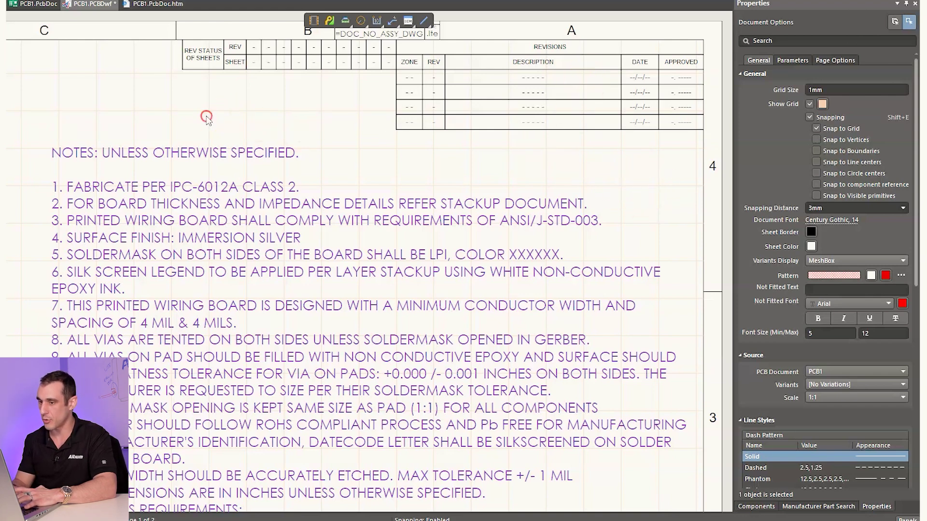
mouse_move(232, 118)
right_down()
mouse_move(428, 129)
mouse_move(608, 155)
mouse_move(436, 203)
mouse_move(534, 224)
right_up()
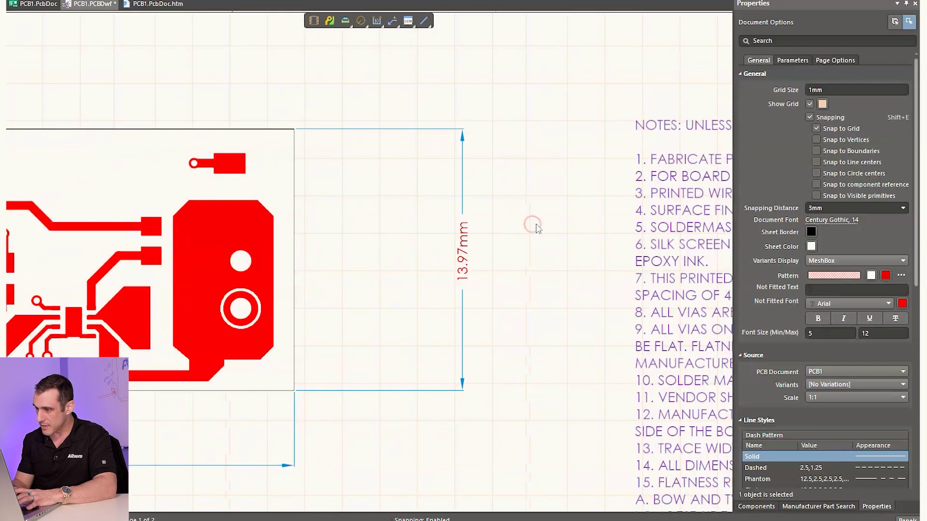
ctrl+scroll(539, 229, down, 1)
right_drag(492, 351, 588, 198)
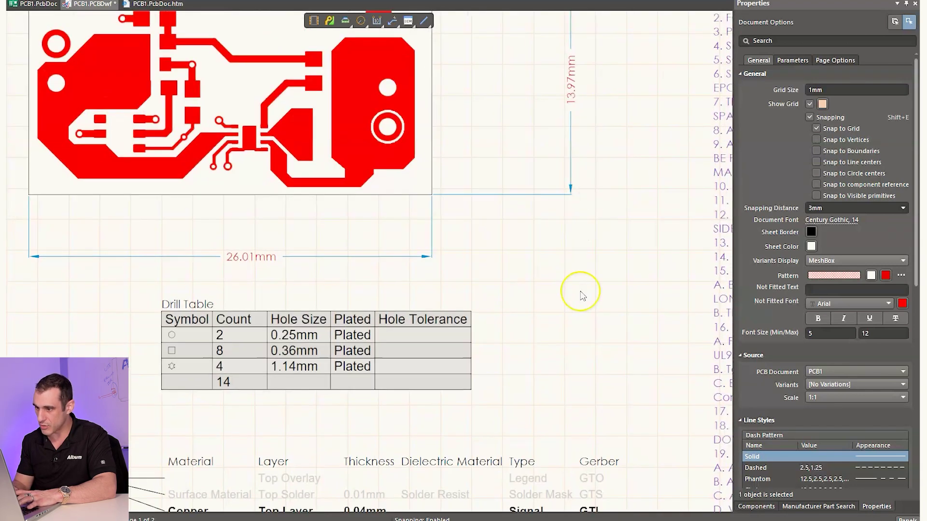
ctrl+scroll(582, 295, down, 1)
mouse_move(558, 268)
right_down()
mouse_move(364, 430)
mouse_move(296, 338)
mouse_move(337, 261)
mouse_move(294, 130)
mouse_move(166, 144)
mouse_move(269, 161)
mouse_move(387, 159)
mouse_move(497, 120)
mouse_move(337, 169)
mouse_move(234, 228)
mouse_move(231, 215)
right_up()
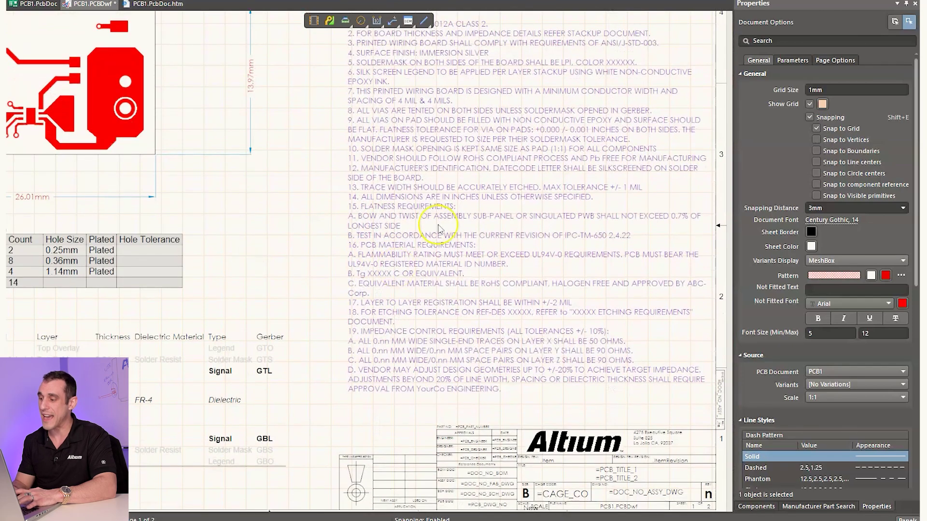